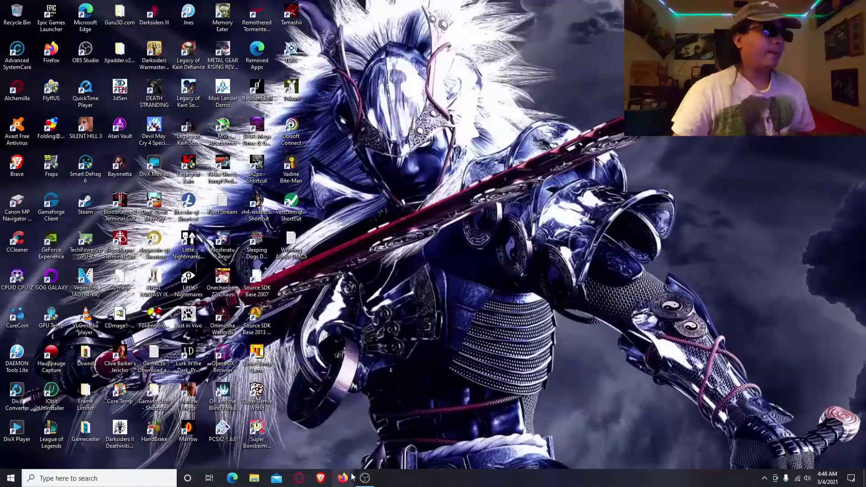
Open Firefox and search Google for 'unmineable'
left_click(346, 477)
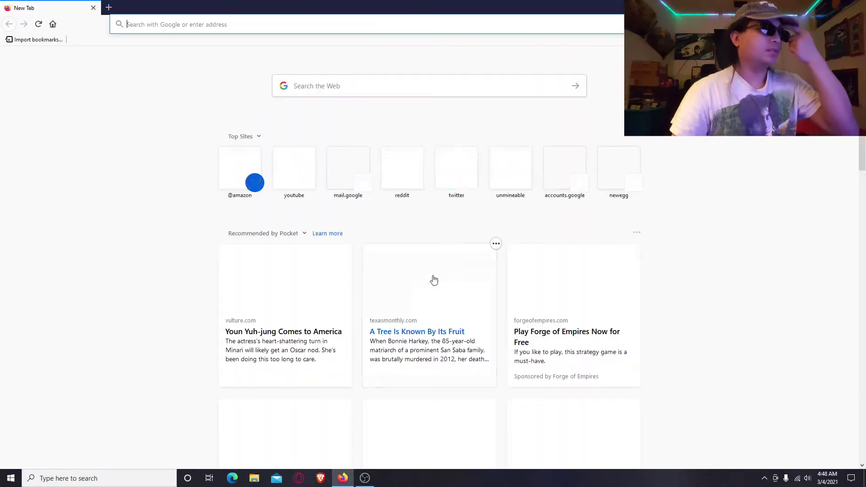
left_click(483, 253)
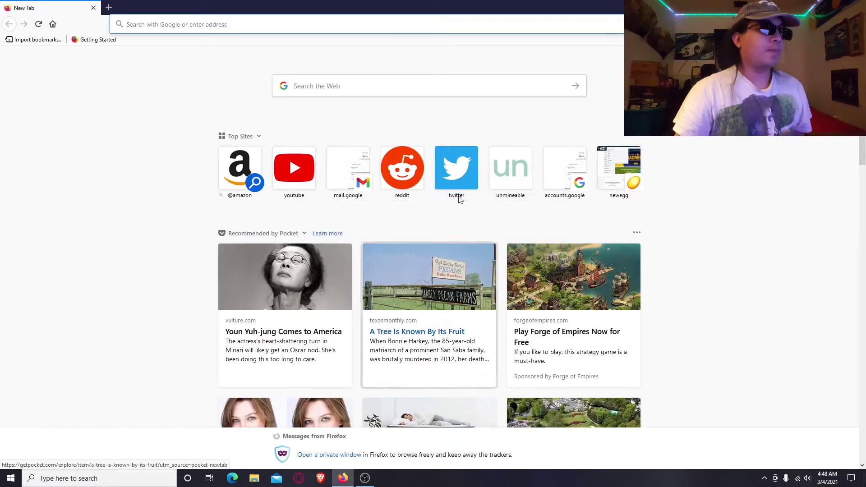
left_click(467, 87)
type("un")
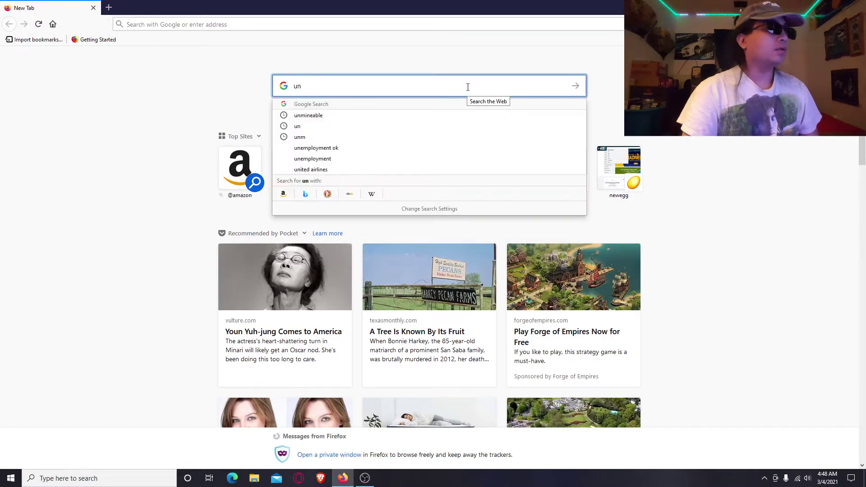
type("mineable")
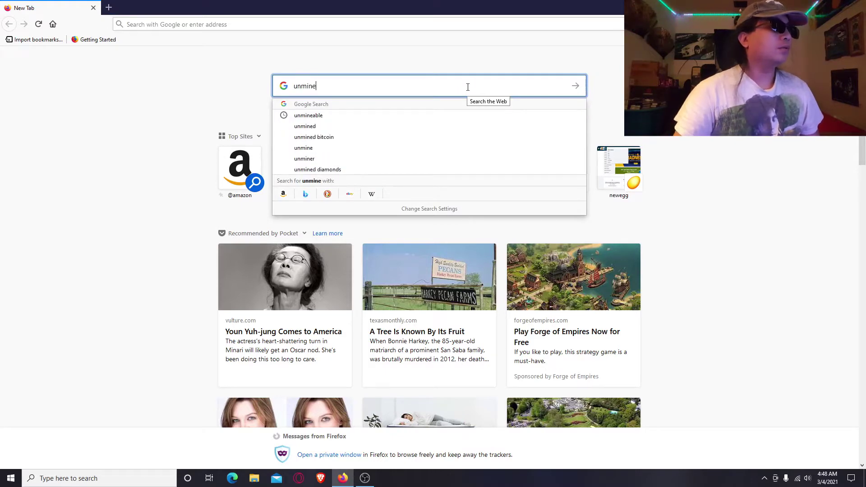
key("Return")
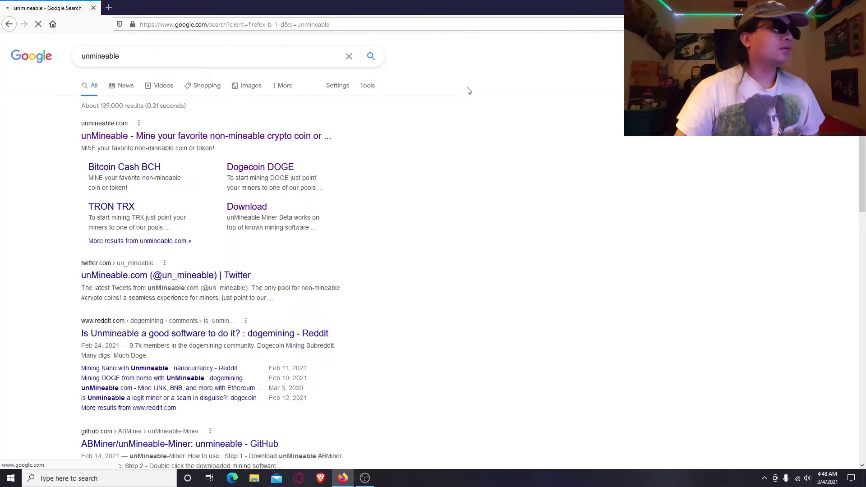
Open unmineable.com and go to the Dogecoin page from the Coins list
left_click(136, 136)
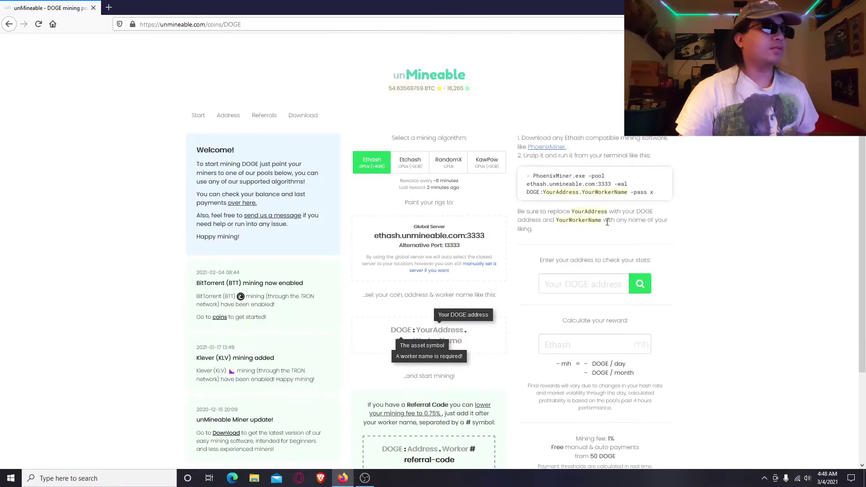
left_click(424, 77)
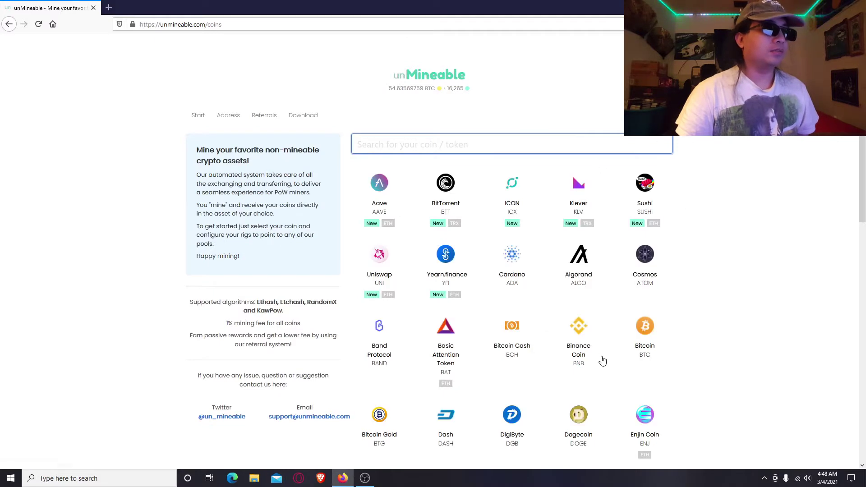
left_click(576, 433)
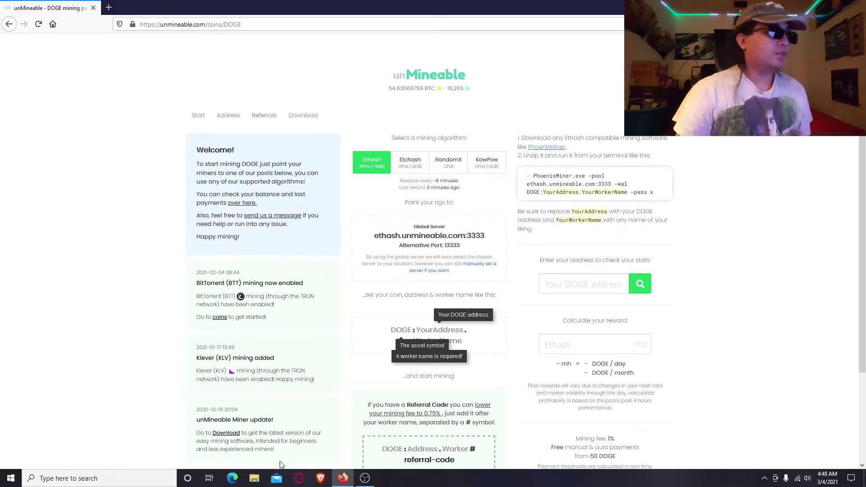
left_click(256, 480)
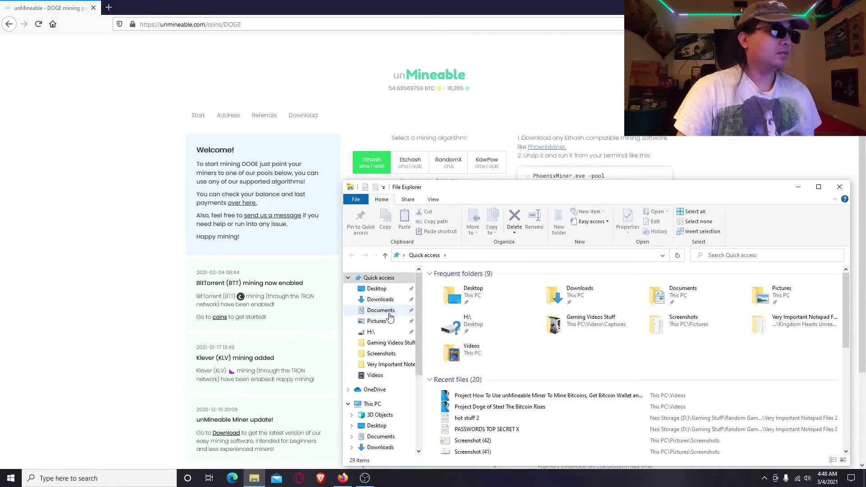
Open the Dogecoin Miner folder inside Documents
left_click(388, 314)
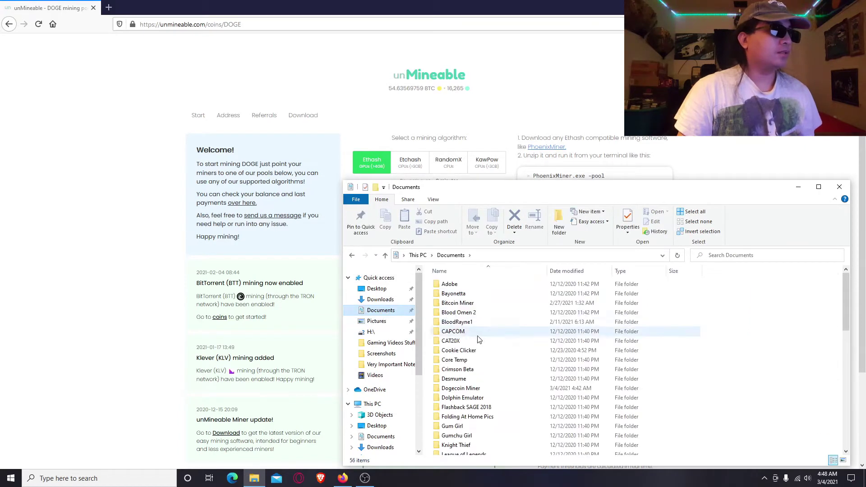
scroll(488, 352, "down", 1)
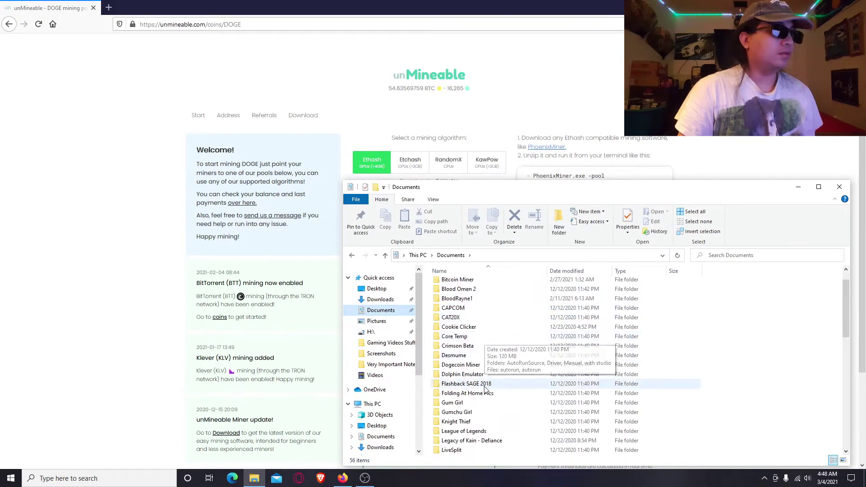
left_click(445, 367)
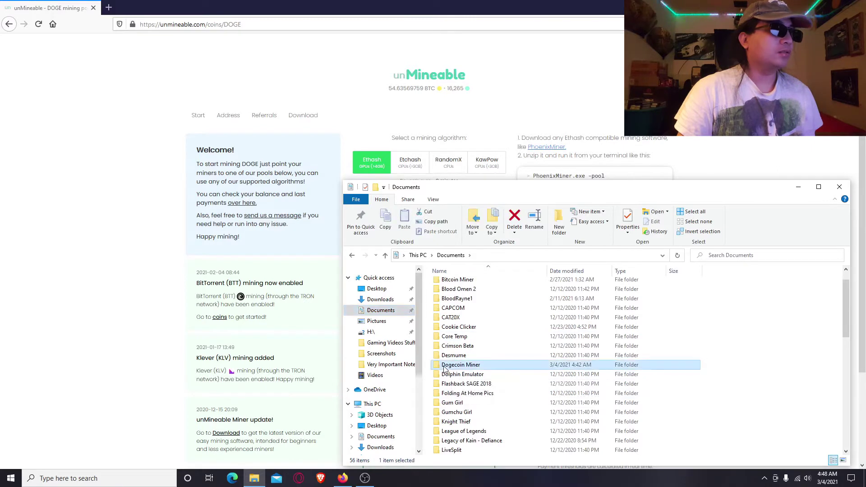
double_click(468, 366)
left_click_drag(570, 190, 571, 178)
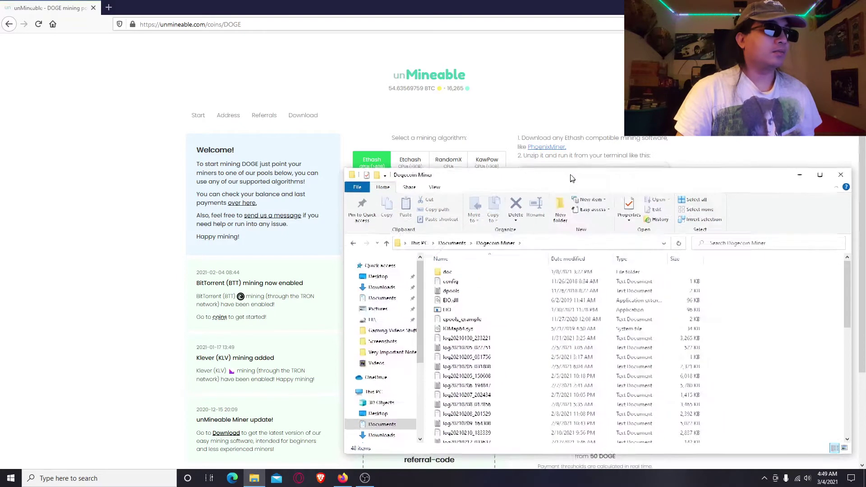
Open the START batch file for editing in Notepad
scroll(483, 359, "down", 10)
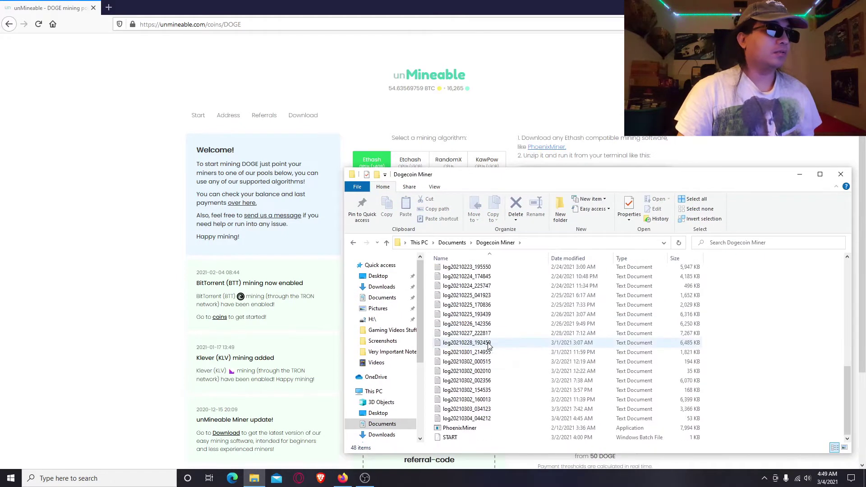
left_click(453, 441)
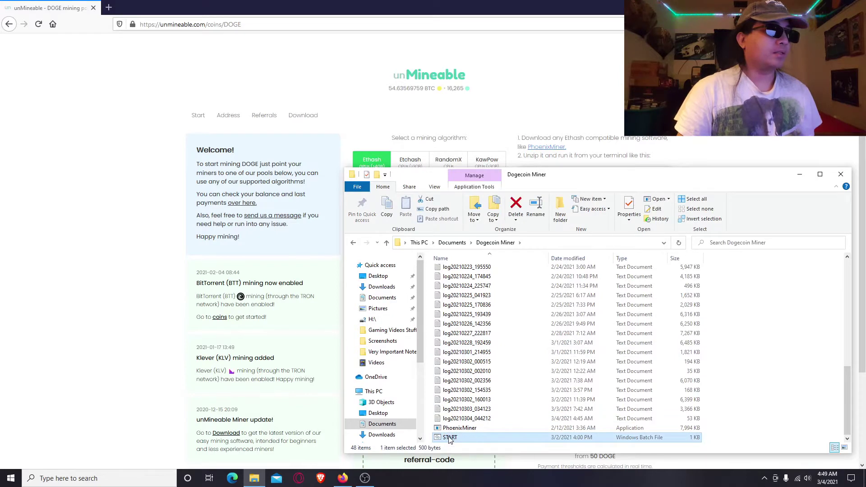
right_click(449, 440)
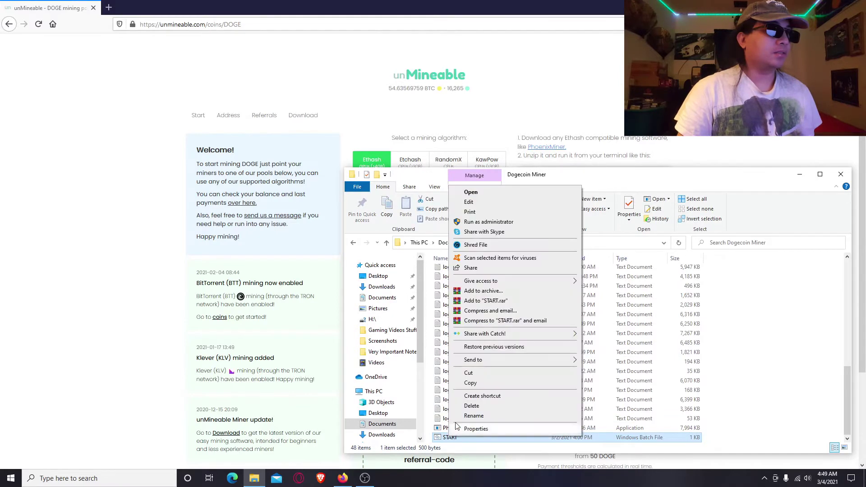
left_click(469, 202)
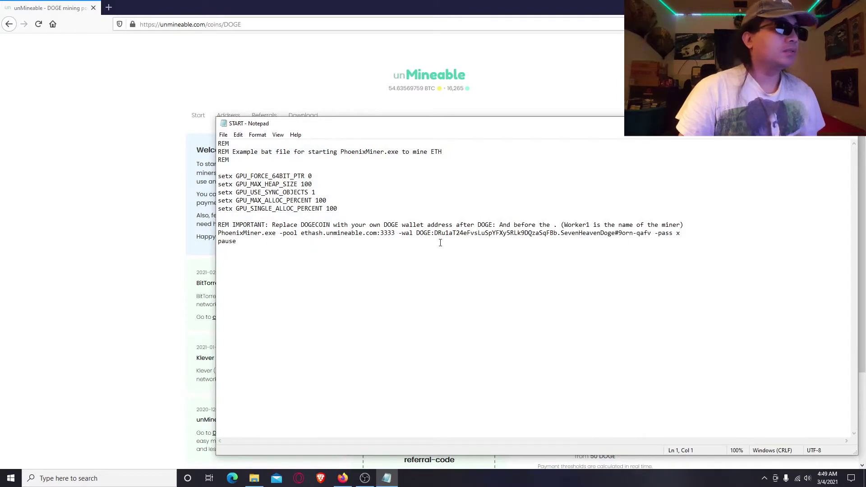
Copy the DOGE wallet address from START's PhoenixMiner command line
left_click_drag(437, 235, 558, 234)
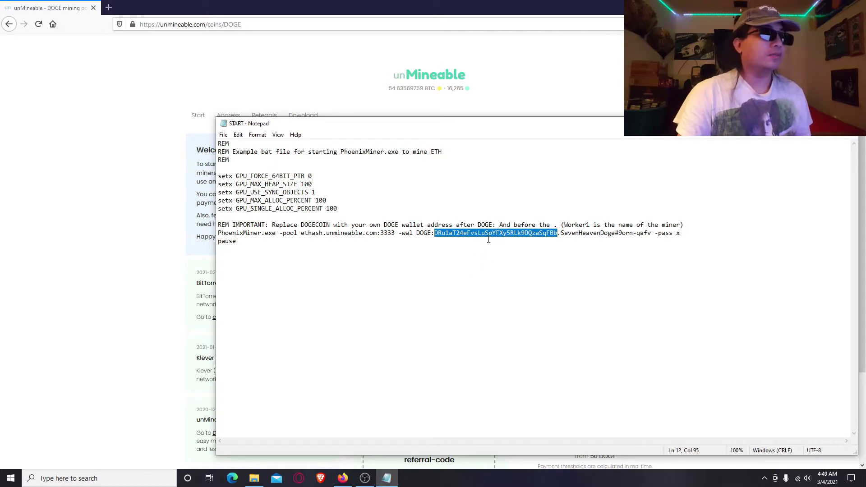
left_click(448, 233)
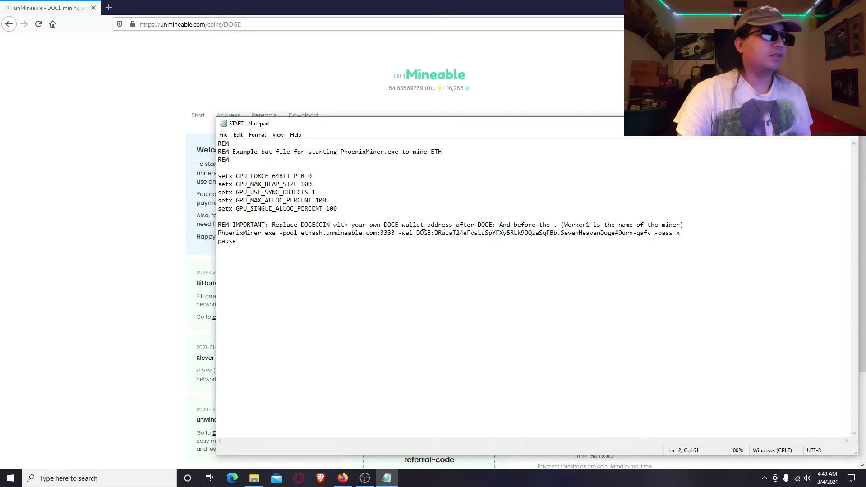
left_click_drag(434, 234, 556, 236)
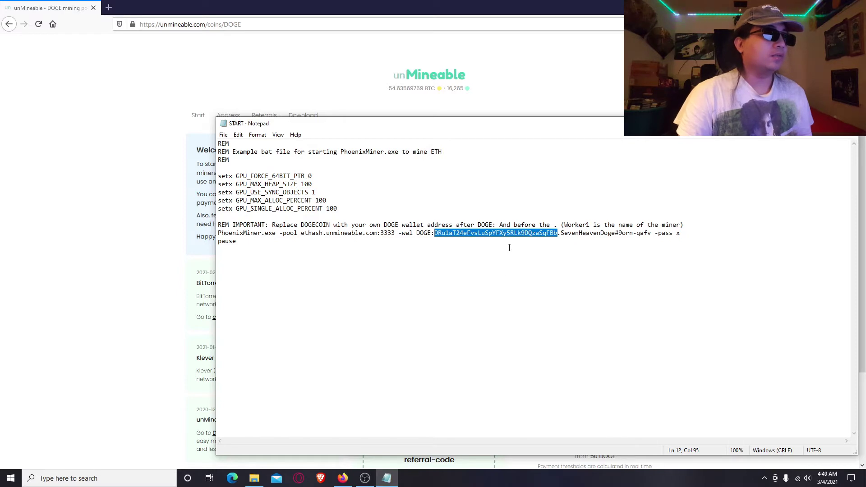
right_click(501, 233)
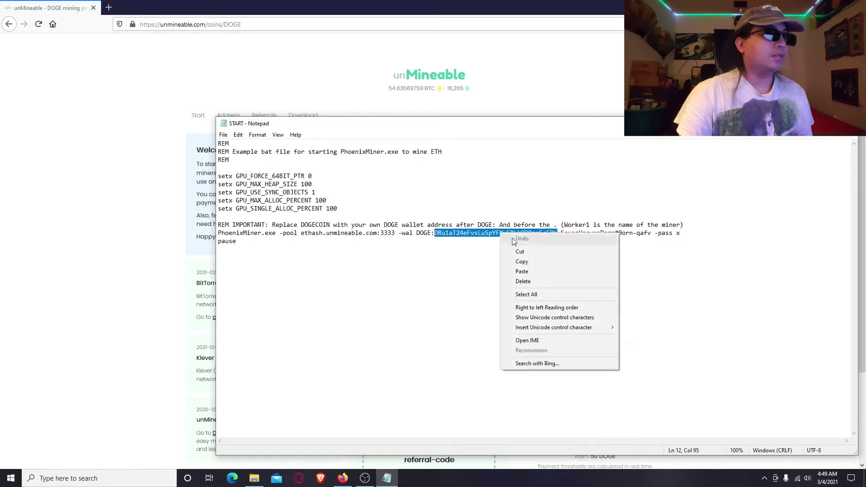
left_click(519, 262)
left_click(571, 103)
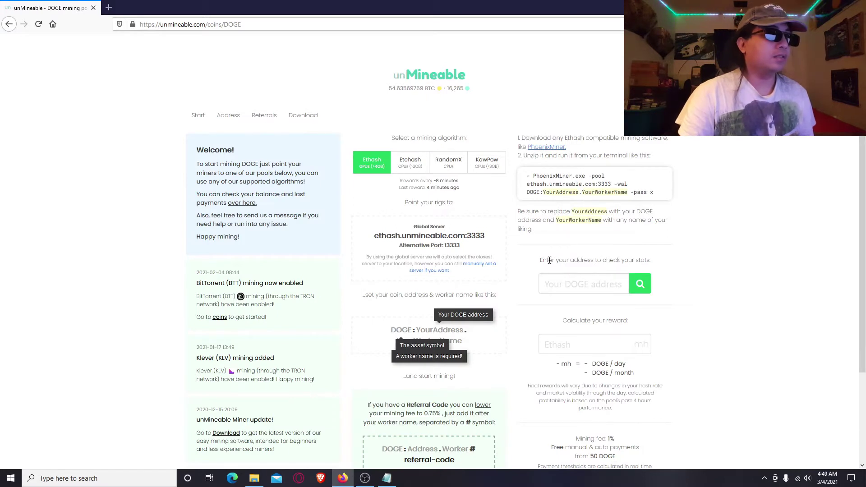
Paste the copied wallet address into unMineable's lookup field and open its stats
left_click(579, 283)
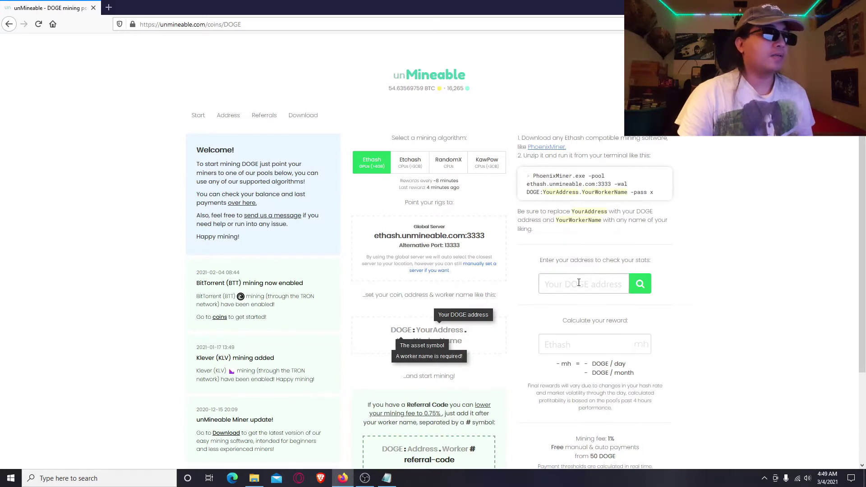
left_click(552, 286)
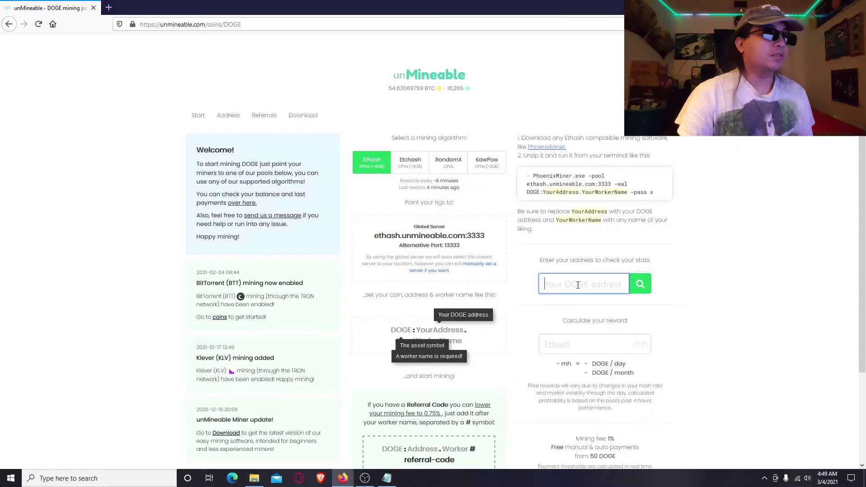
right_click(578, 285)
left_click(596, 314)
left_click(641, 285)
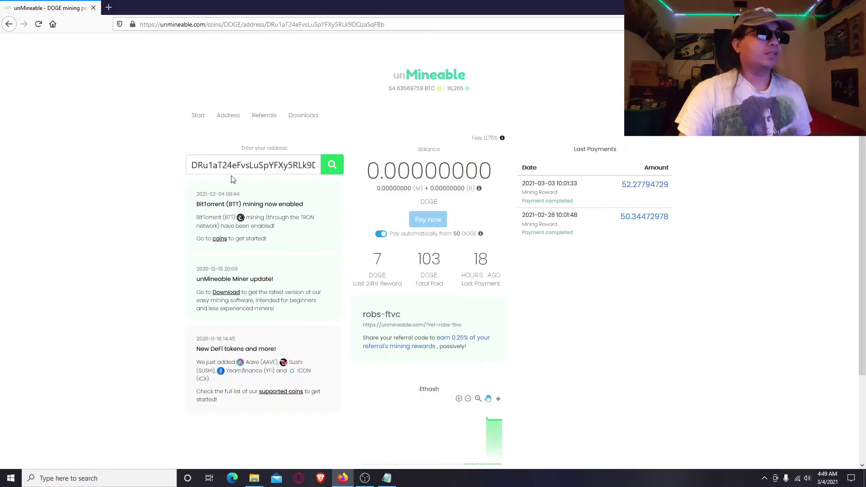
mouse_move(228, 166)
left_mouse_down()
mouse_move(190, 165)
mouse_move(321, 165)
mouse_move(176, 167)
left_mouse_up()
left_click(222, 165)
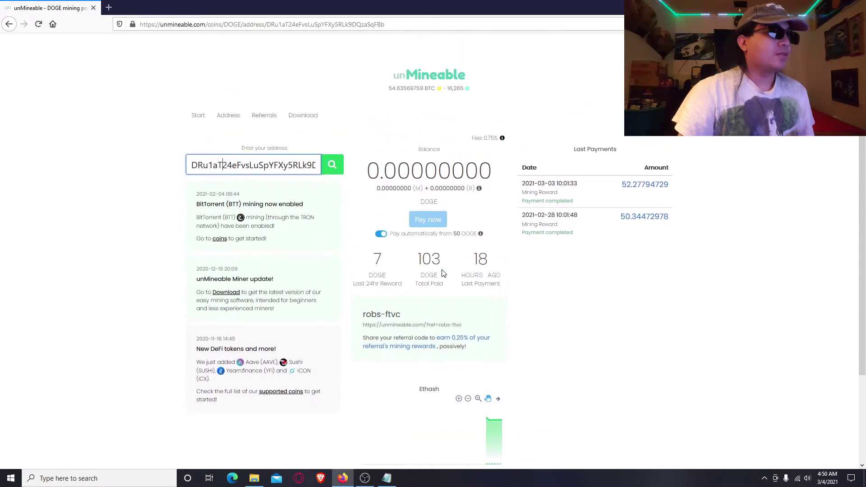
Copy the account's referral code from the DOGE dashboard
left_click(369, 319)
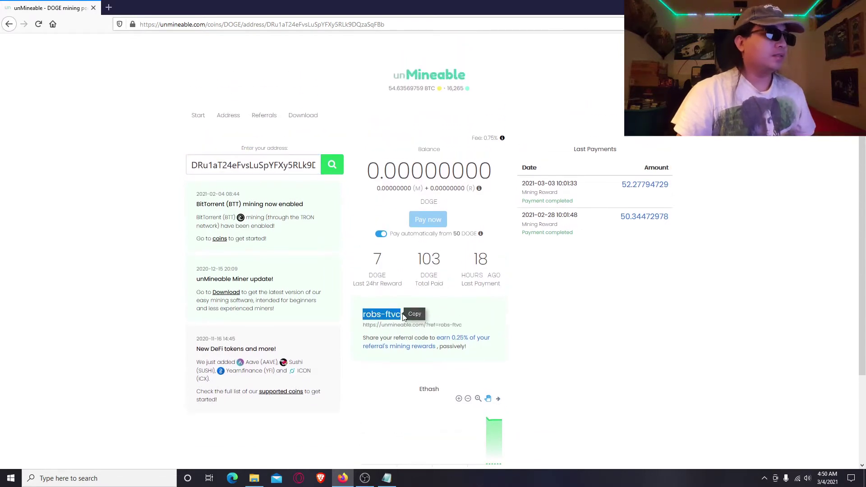
left_click(576, 322)
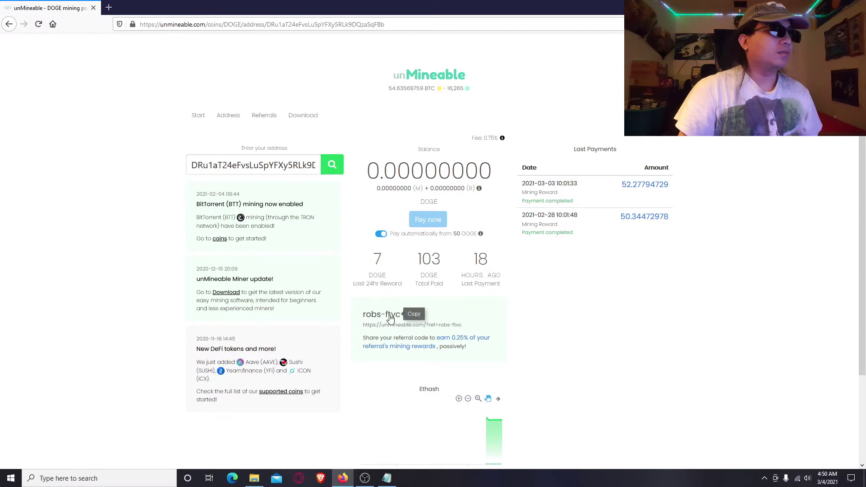
left_click(378, 319)
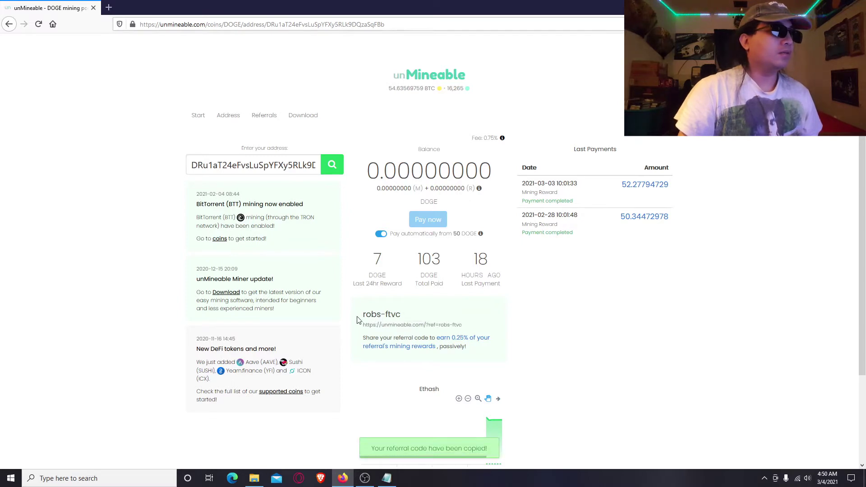
left_click_drag(362, 319, 404, 318)
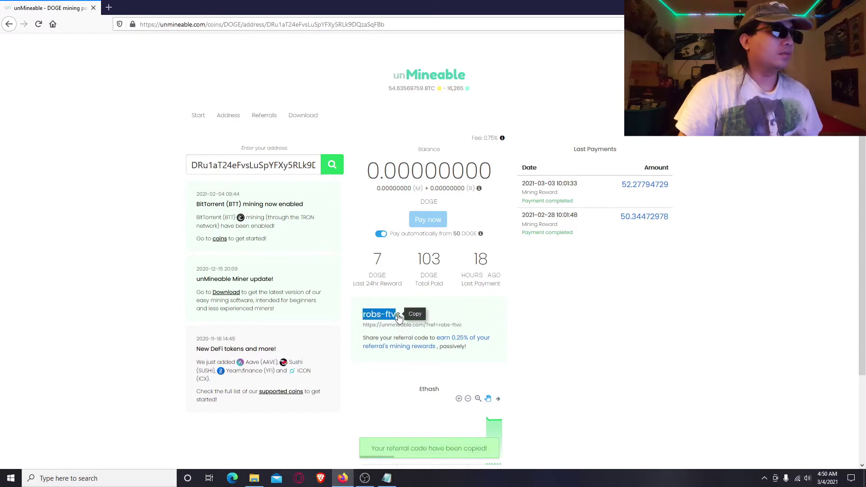
right_click(393, 318)
left_click(408, 322)
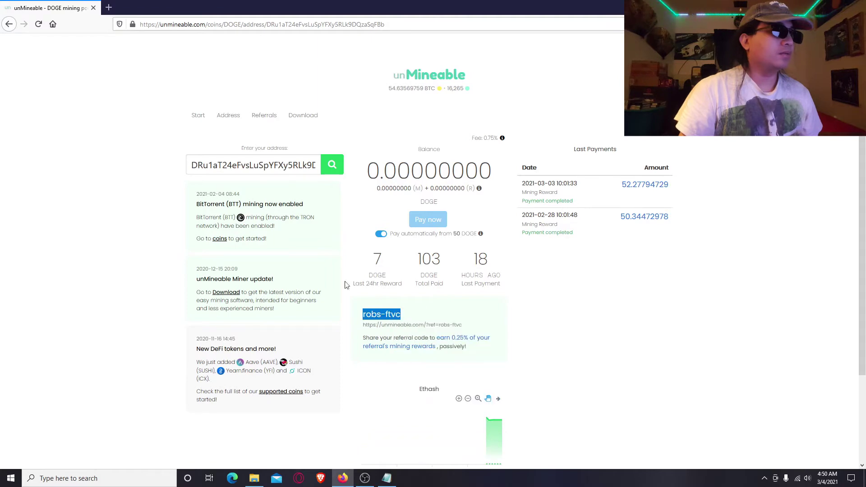
left_click(108, 8)
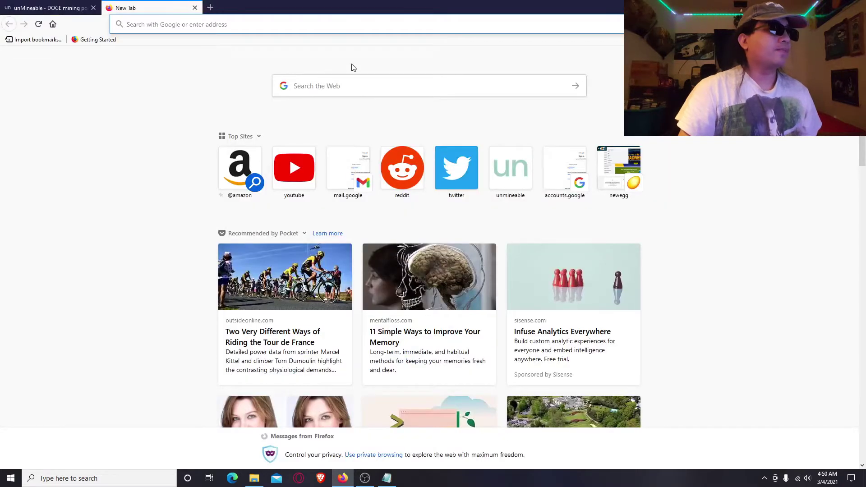
Search Google for 'unmineable referral code' and open the Reddit dogemining thread
left_click(385, 87)
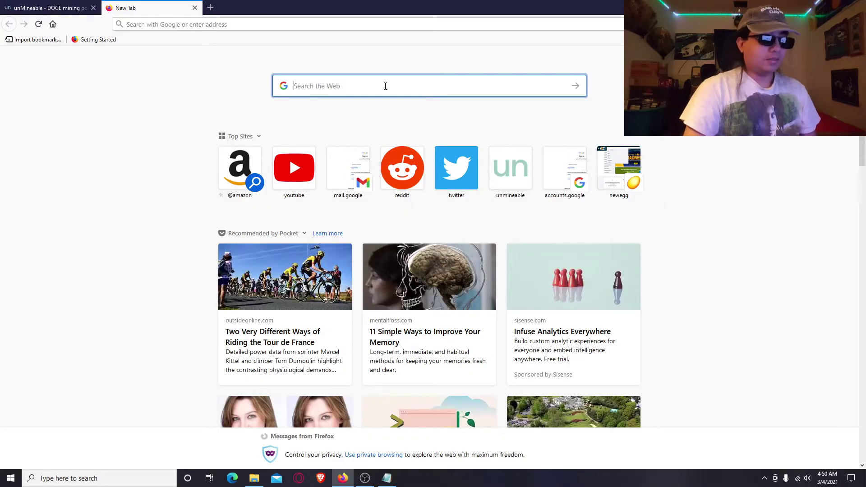
type("d")
key("BackSpace")
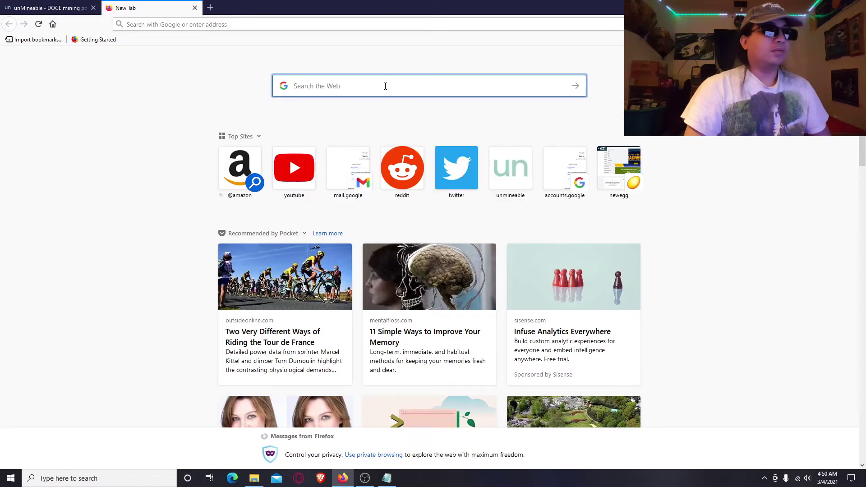
type("un")
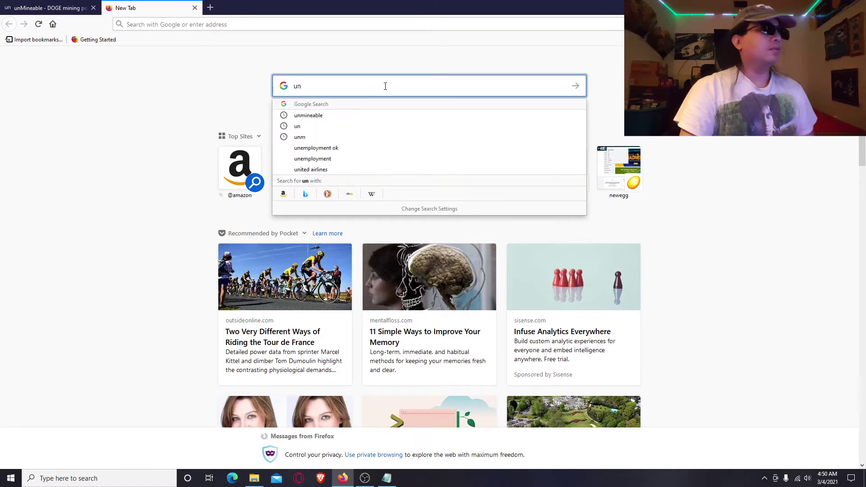
type("mineable refe")
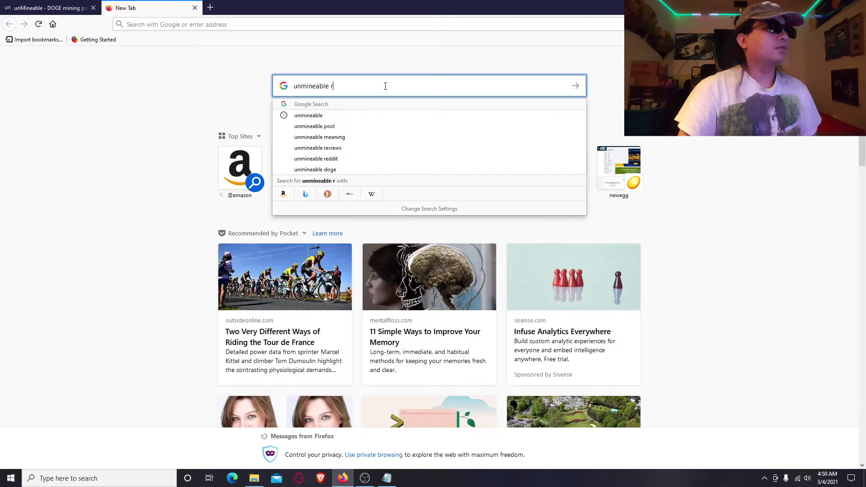
type("rral code")
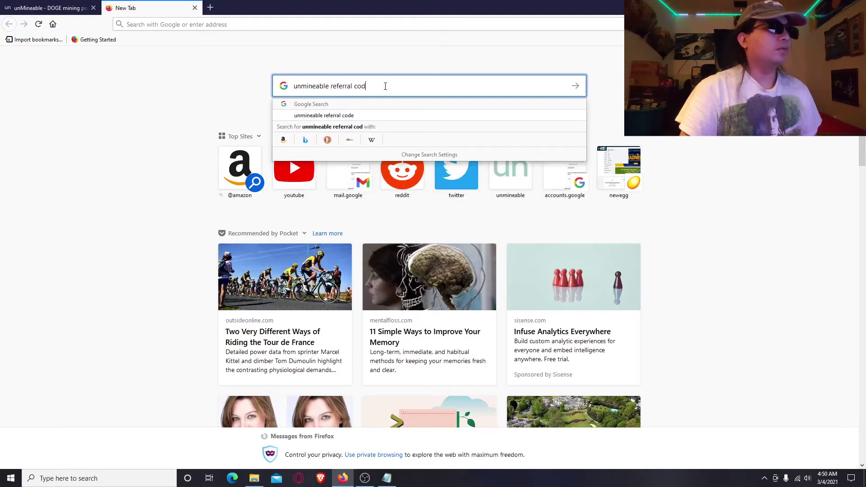
key("Return")
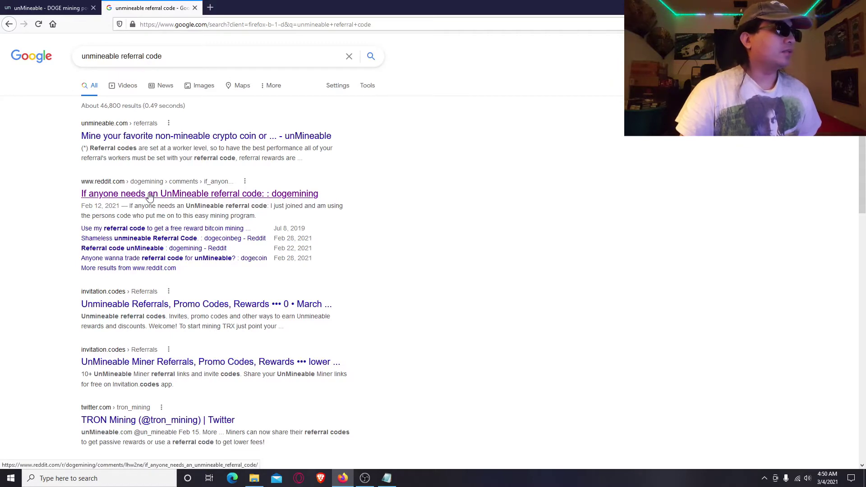
left_click(149, 195)
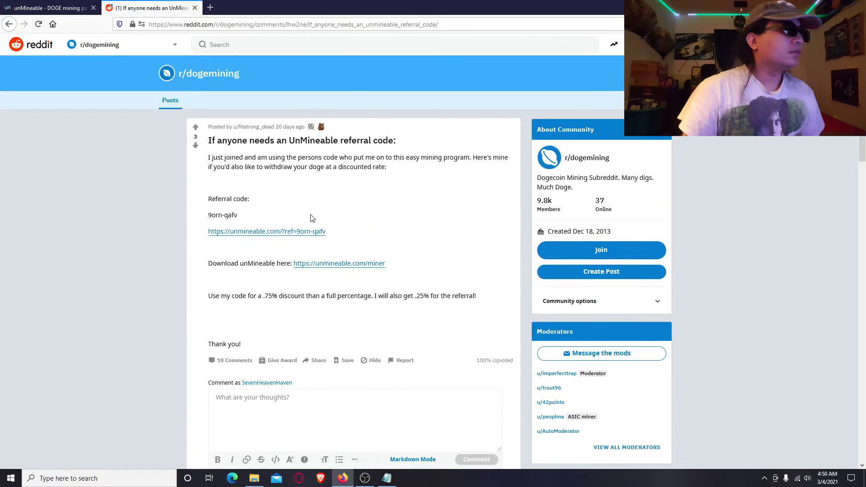
Browse the Reddit thread's comments for shared referral codes
scroll(299, 192, "down", 8)
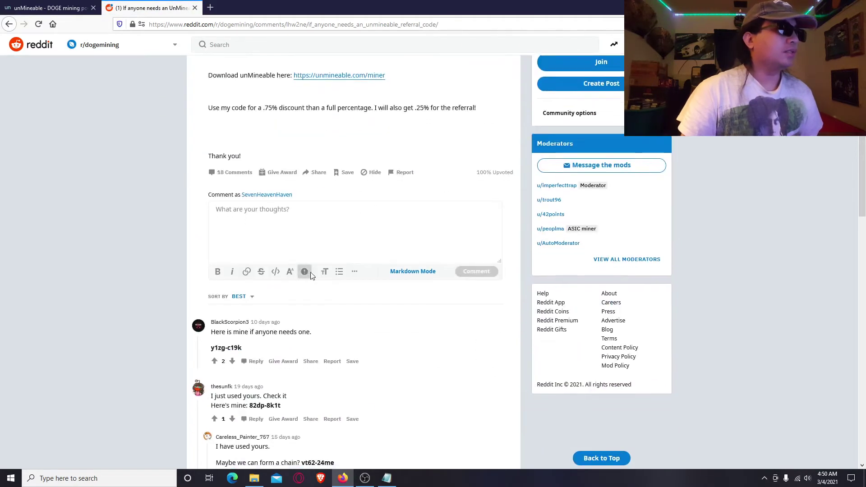
scroll(249, 216, "down", 8)
scroll(319, 252, "down", 6)
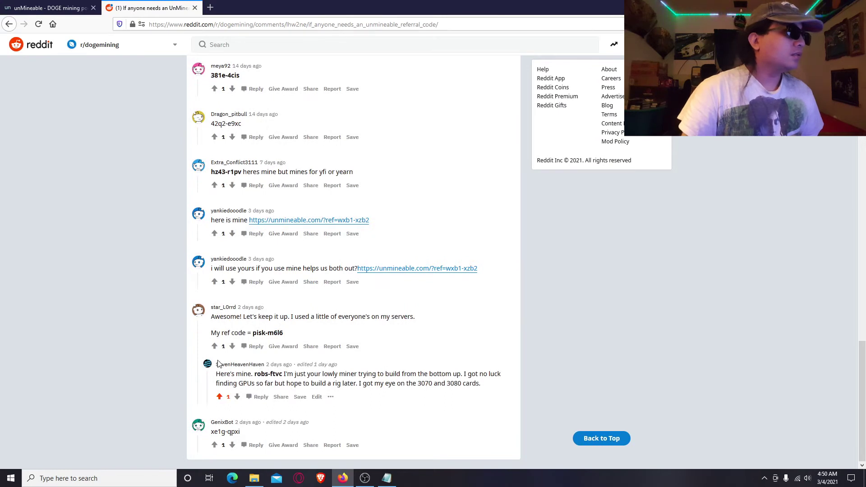
mouse_move(226, 374)
left_mouse_down()
mouse_move(295, 379)
mouse_move(281, 375)
left_mouse_up()
left_click(262, 375)
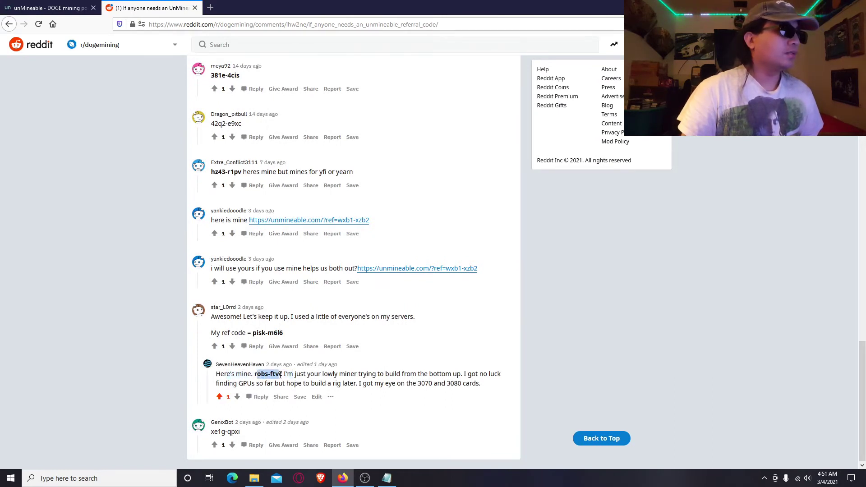
scroll(271, 344, "up", 20)
scroll(272, 344, "up", 5)
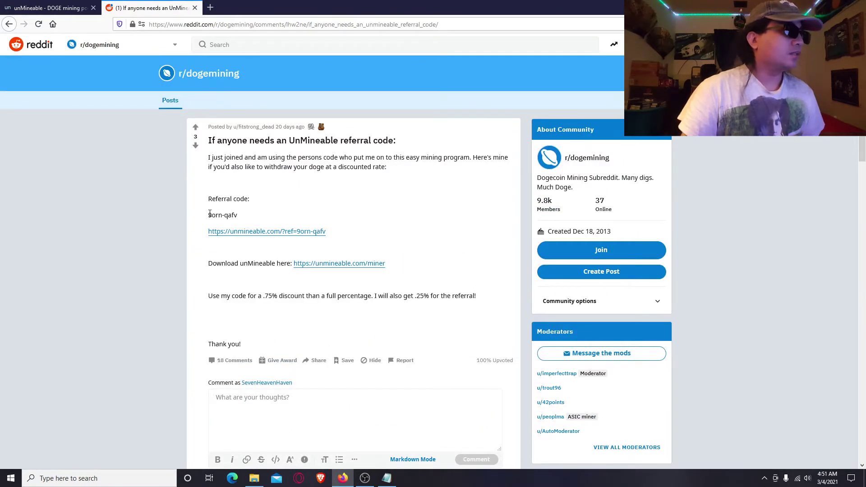
Copy the referral code given in the thread's original post
left_click_drag(210, 216, 237, 217)
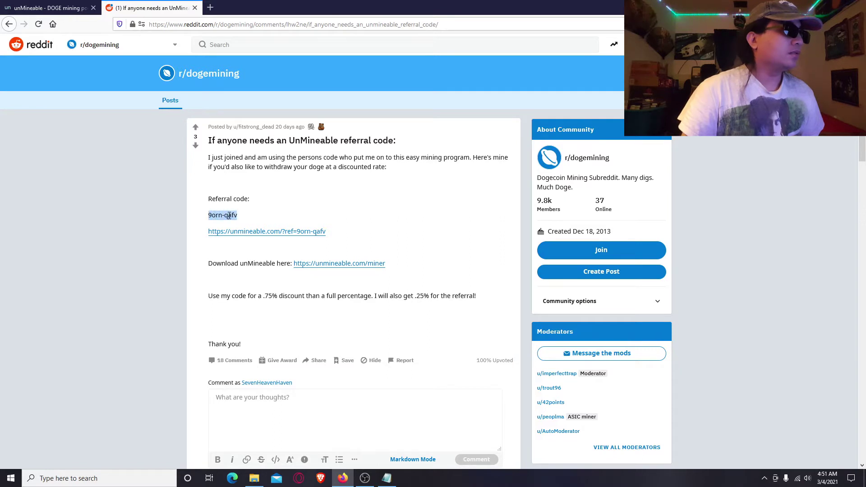
right_click(229, 217)
left_click(253, 224)
left_click(68, 260)
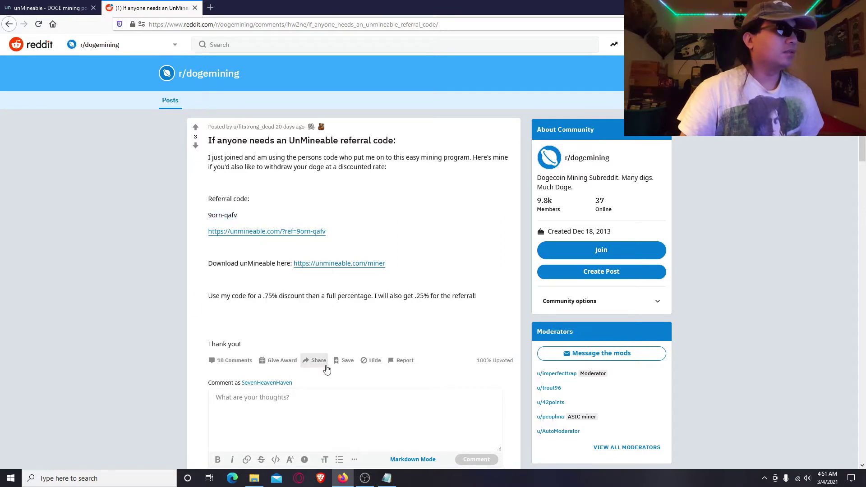
mouse_move(389, 484)
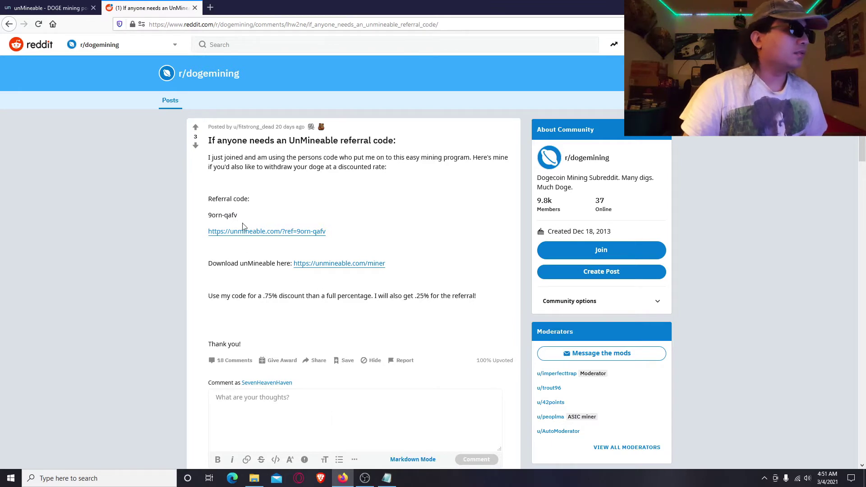
mouse_move(240, 217)
left_mouse_down()
mouse_move(212, 213)
mouse_move(236, 217)
left_mouse_up()
left_click(223, 214)
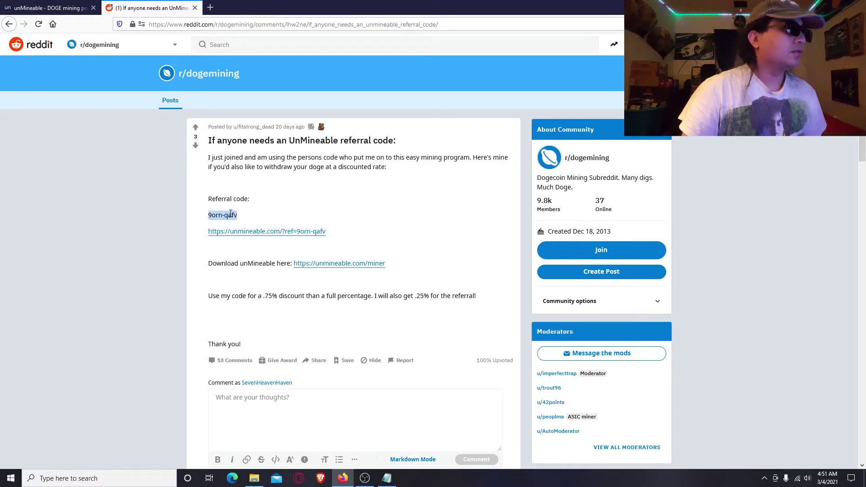
right_click(231, 214)
left_click(256, 225)
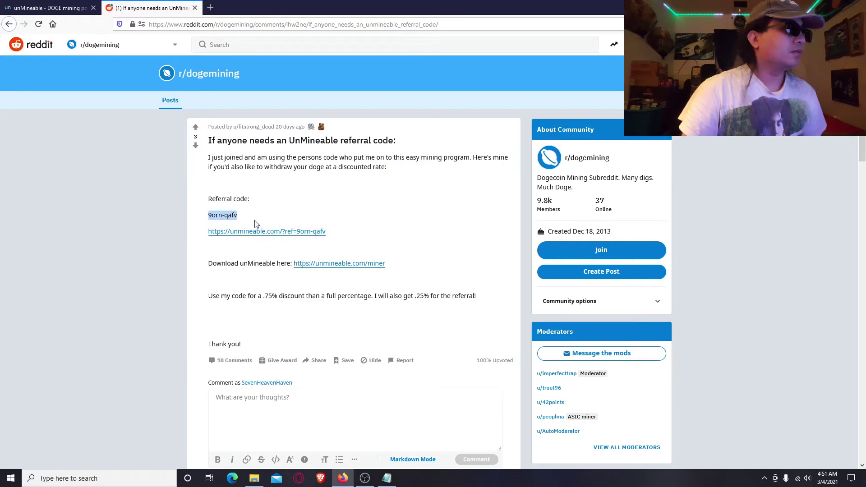
left_click(387, 479)
Replace the old referral code after the worker name with the copied Reddit code
left_click(613, 253)
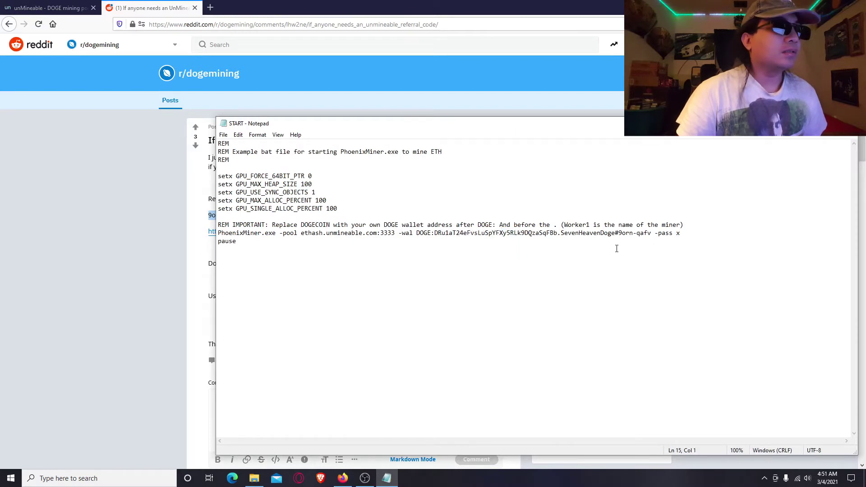
left_click_drag(561, 233, 616, 233)
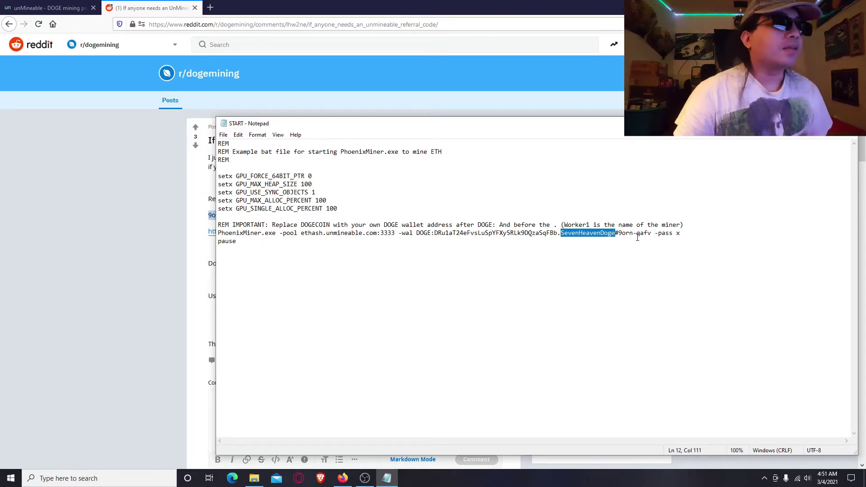
key("ctrl+End")
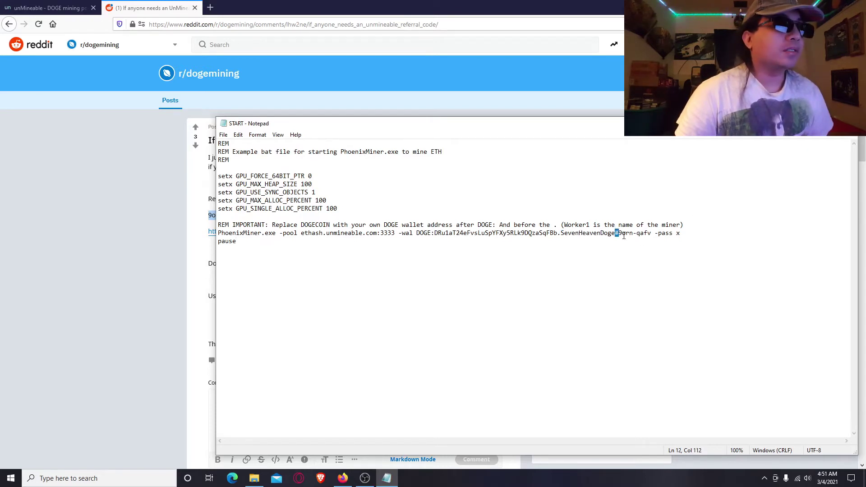
left_click_drag(620, 233, 647, 233)
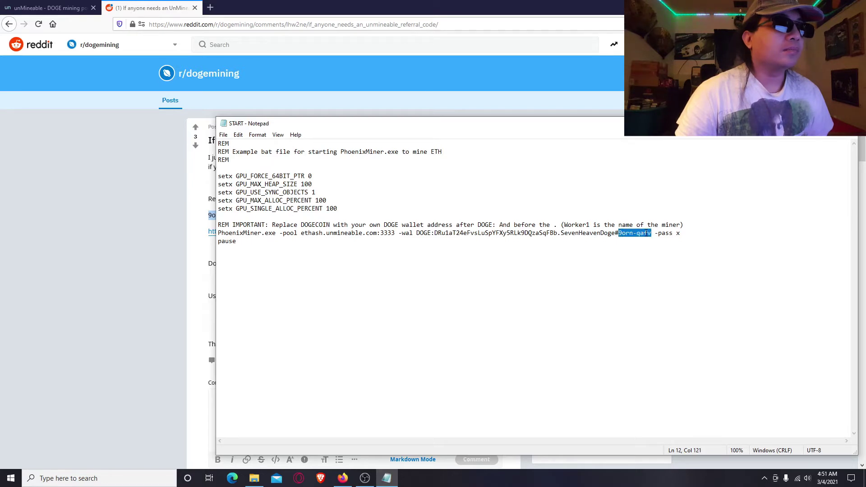
right_click(646, 232)
right_click(637, 234)
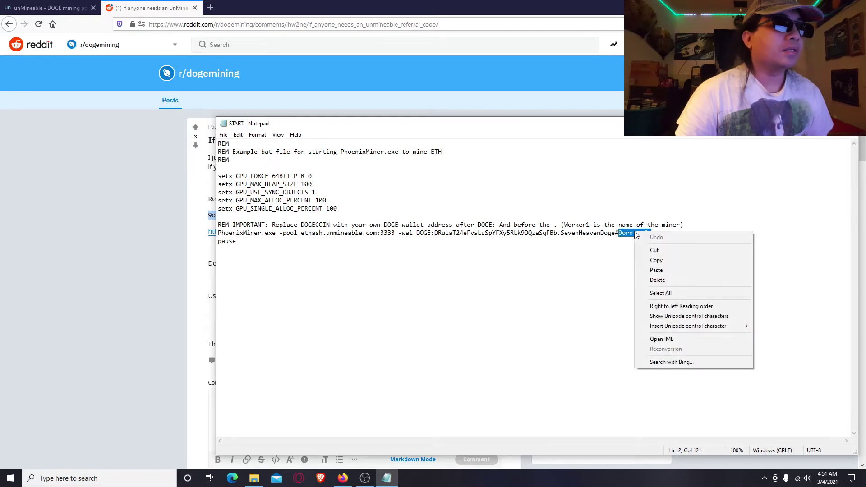
left_click(657, 270)
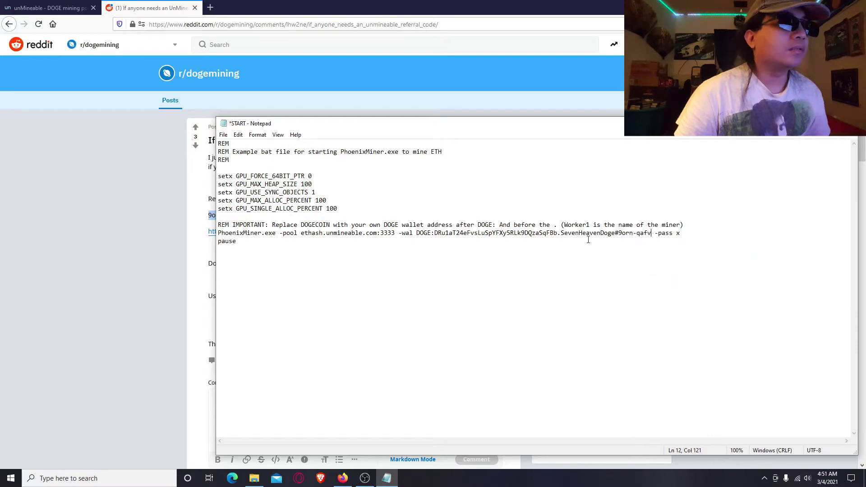
left_click(138, 218)
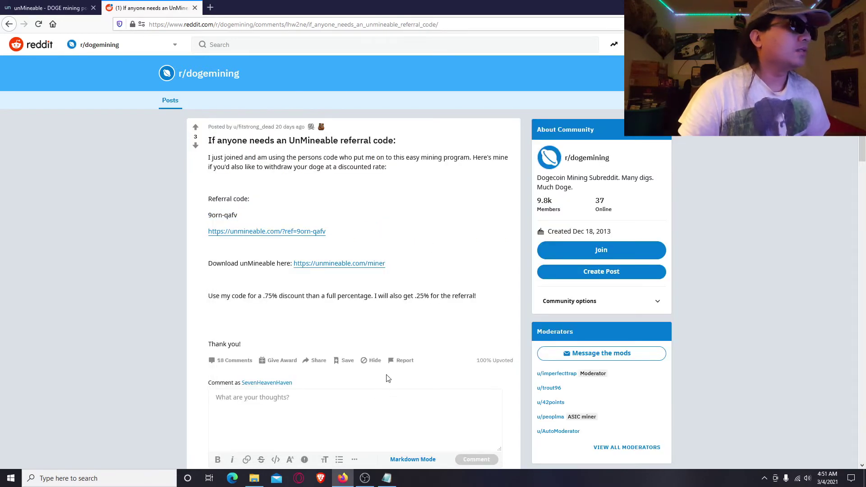
left_click(386, 479)
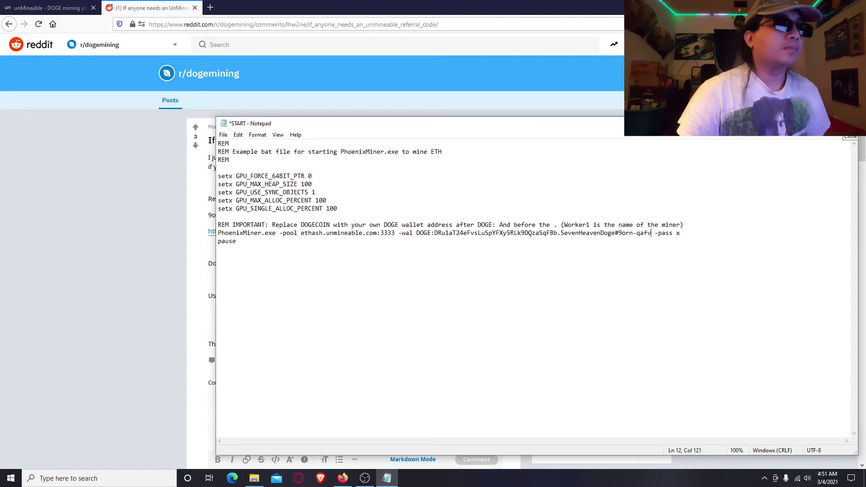
Close START.bat, choosing Don't Save
left_click(849, 123)
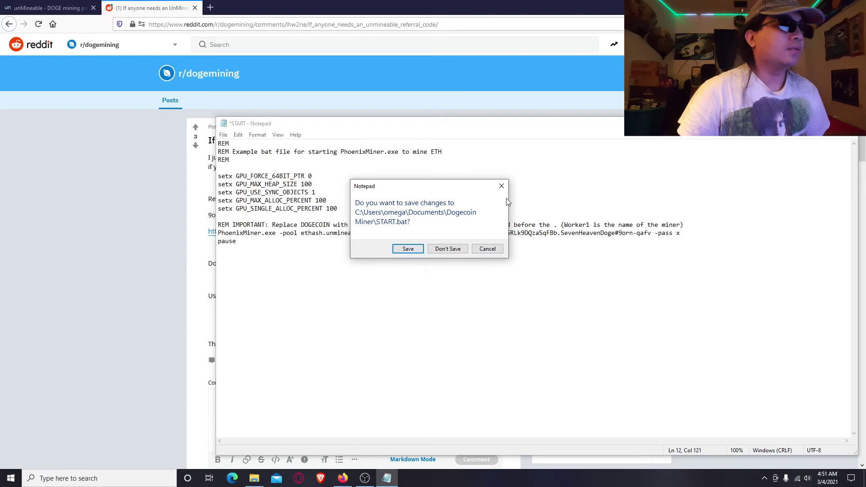
left_click(502, 186)
left_click(849, 123)
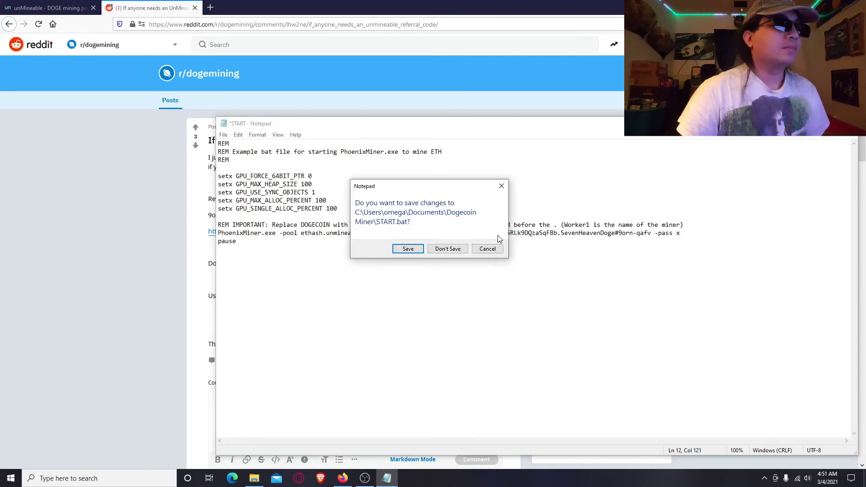
left_click(459, 252)
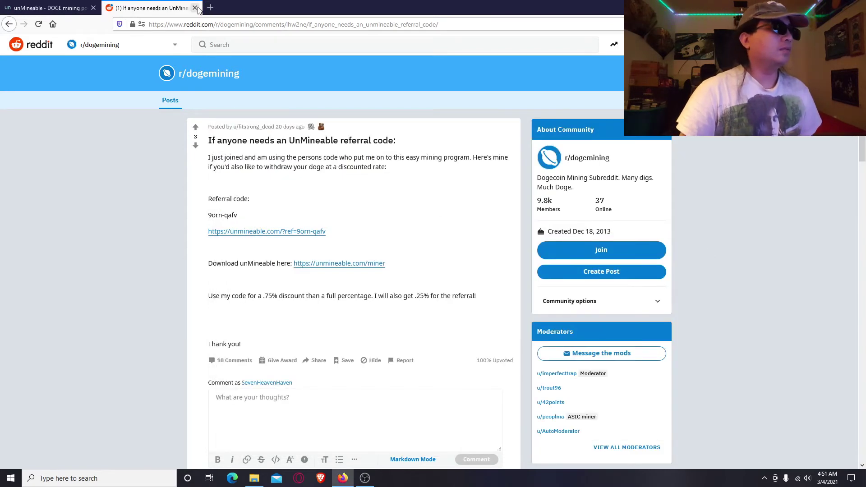
Close the Reddit tab and highlight the dashboard's 0.75% fee
left_click(195, 8)
left_click(620, 282)
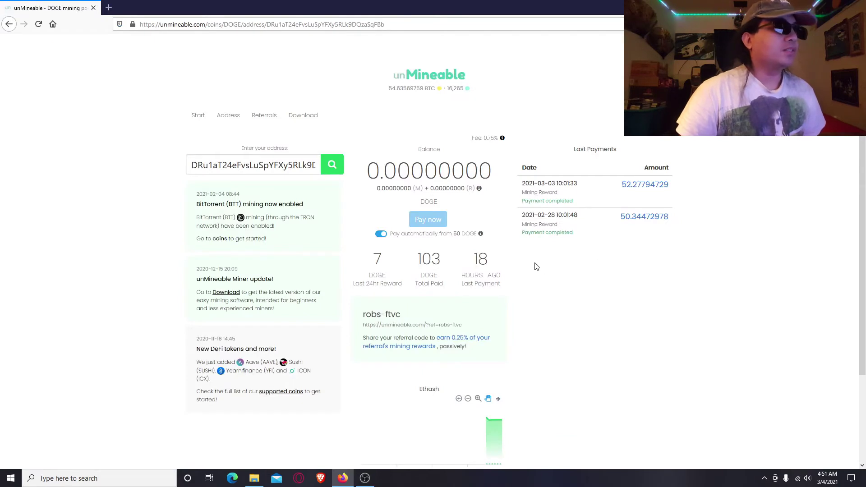
double_click(491, 138)
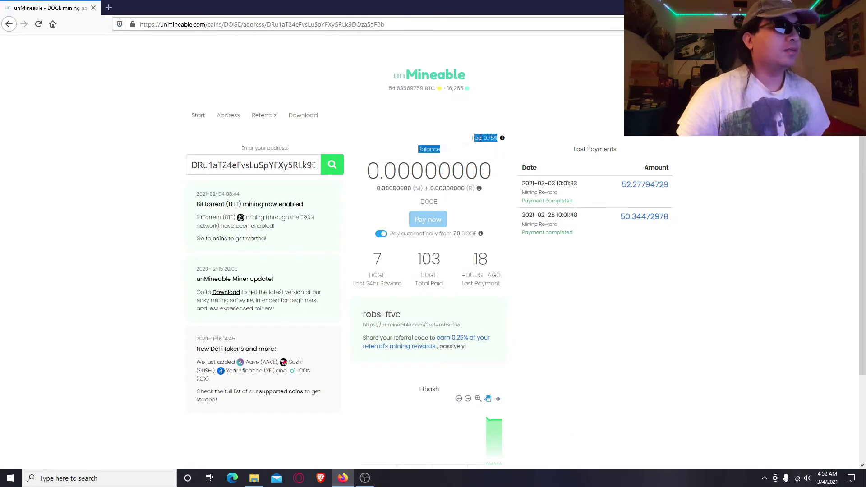
left_click(485, 138)
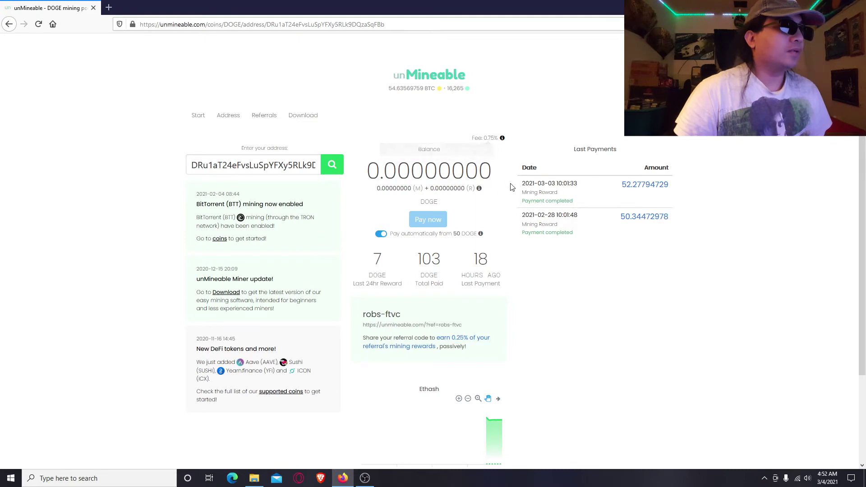
Review the referral rewards balance on the DOGE dashboard
scroll(530, 214, "down", 2)
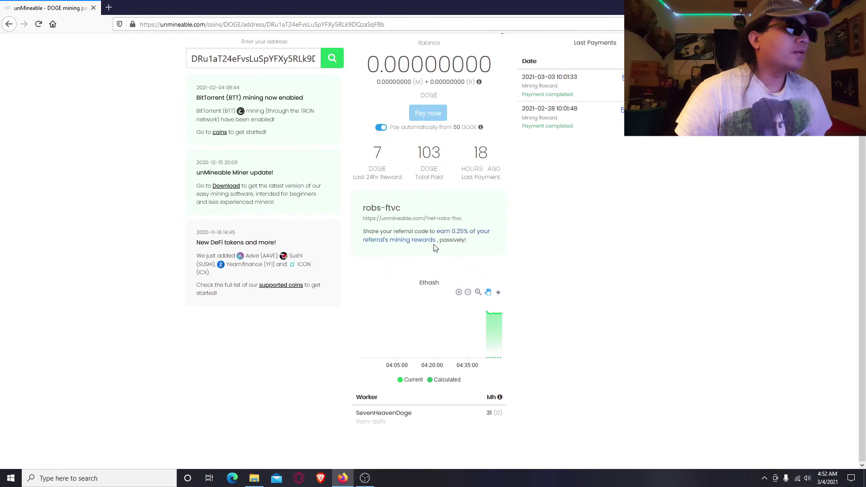
scroll(507, 231, "up", 3)
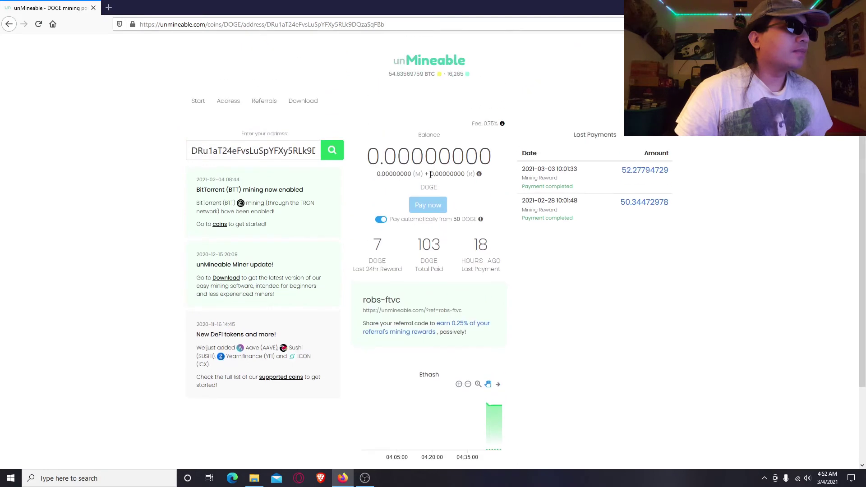
mouse_move(480, 176)
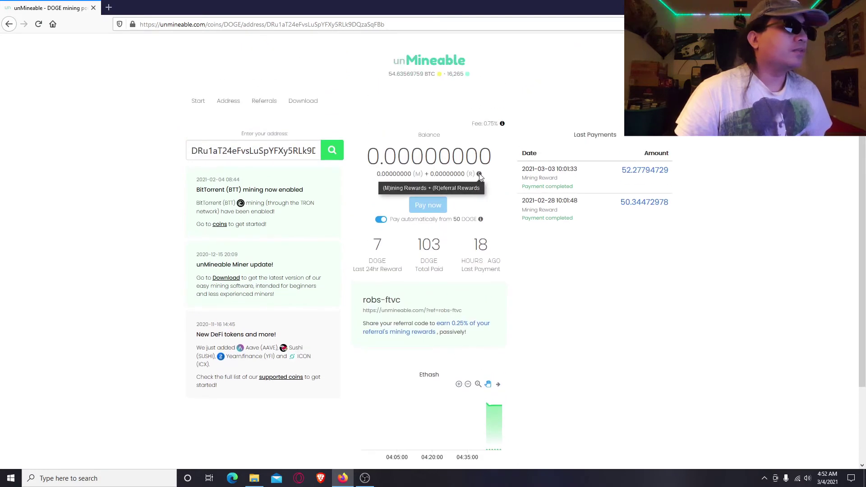
left_click_drag(431, 174, 455, 174)
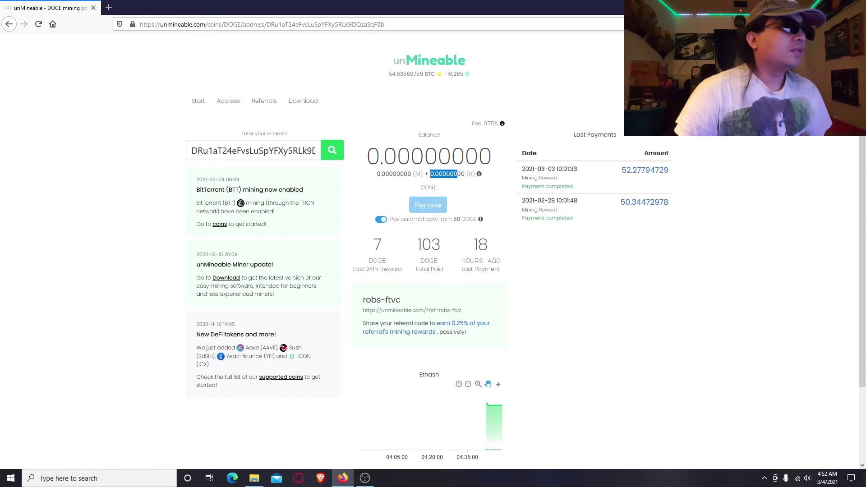
left_click(440, 175)
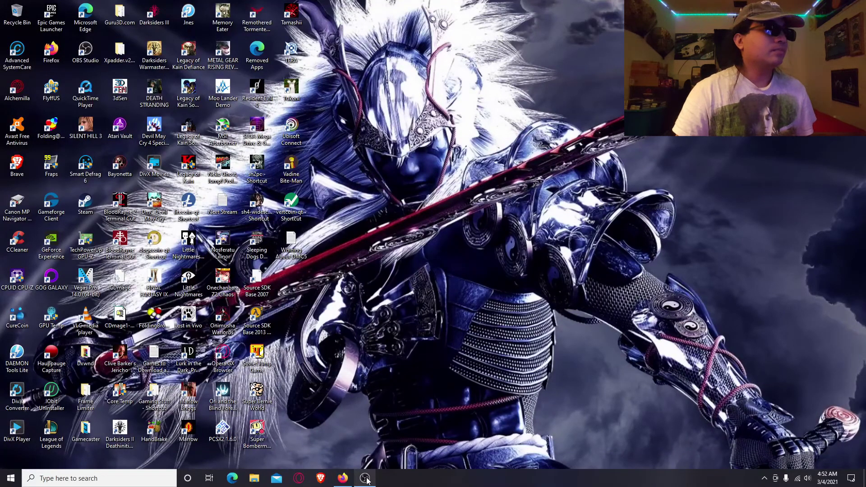
Run START.bat from Documents > Dogecoin Miner, then close File Explorer
left_click(253, 480)
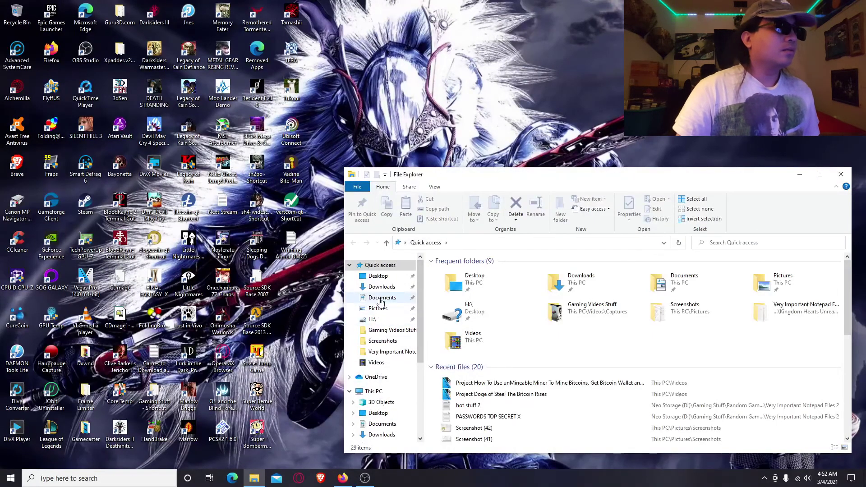
left_click(382, 298)
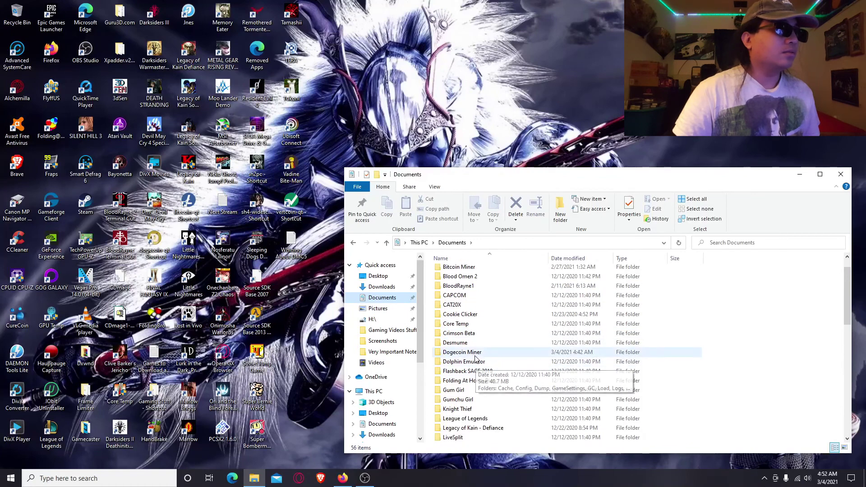
double_click(487, 352)
scroll(488, 355, "down", 10)
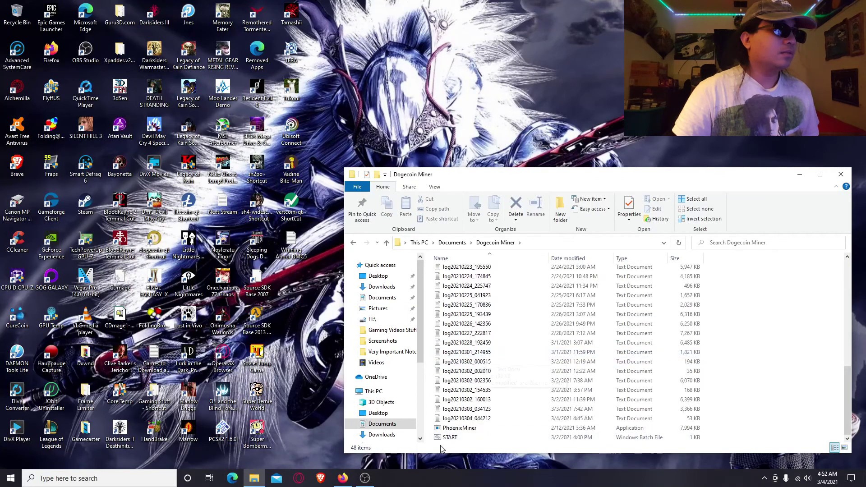
double_click(451, 438)
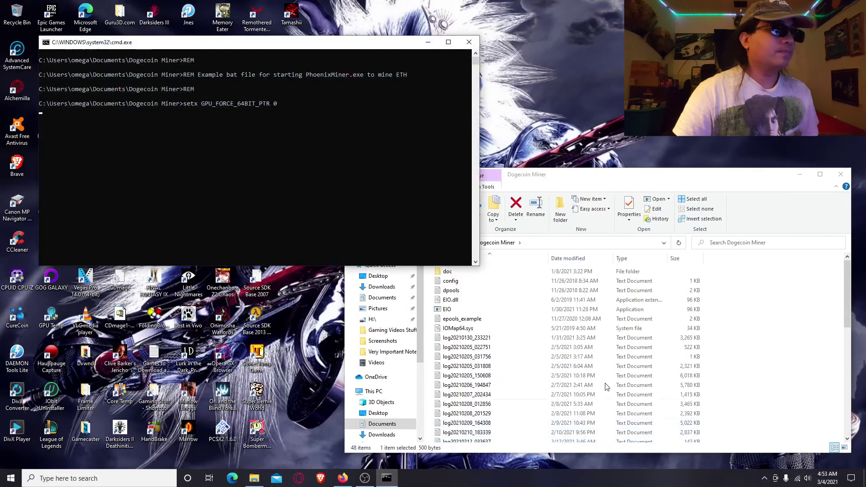
left_click(839, 175)
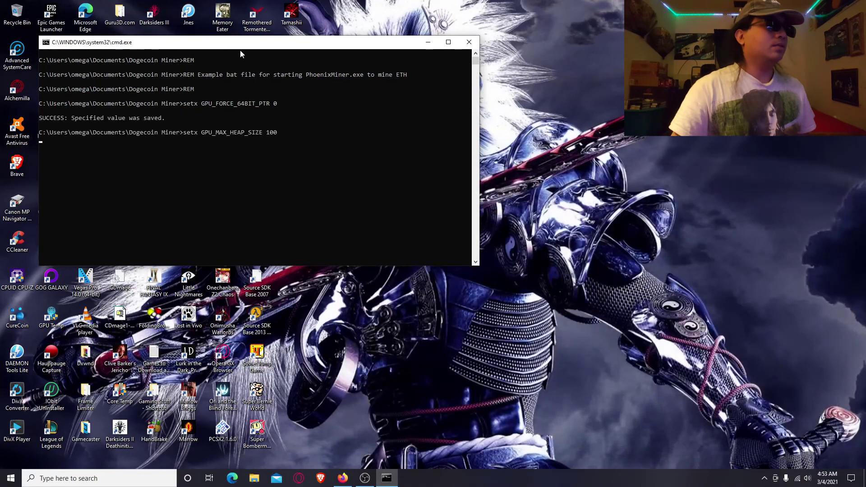
Move the miner's command window toward the lower right of the screen
mouse_move(241, 50)
left_mouse_down()
mouse_move(485, 153)
mouse_move(628, 241)
left_mouse_up()
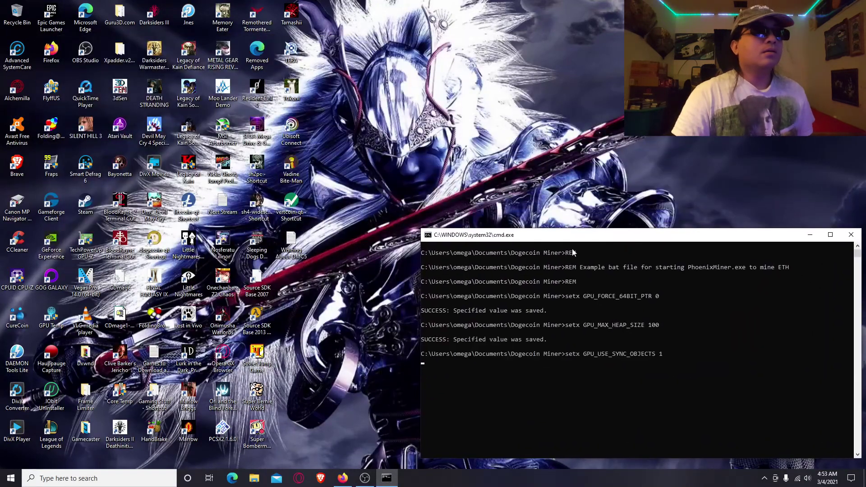
left_click(664, 173)
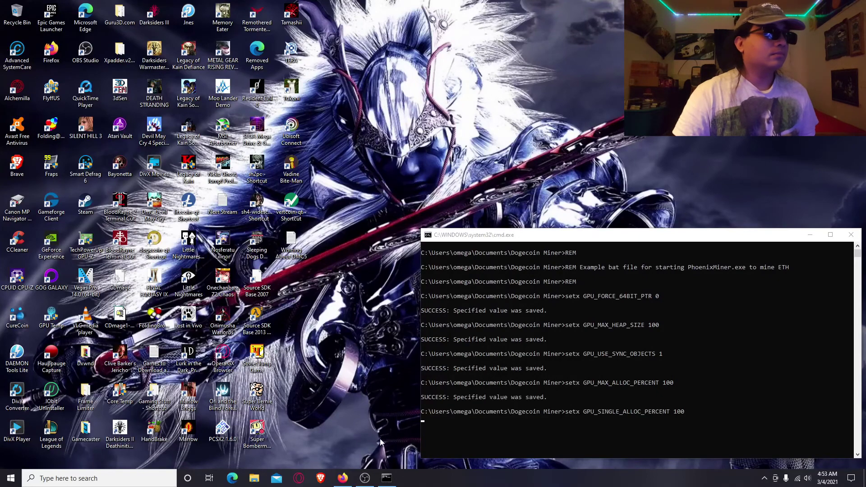
left_click(343, 478)
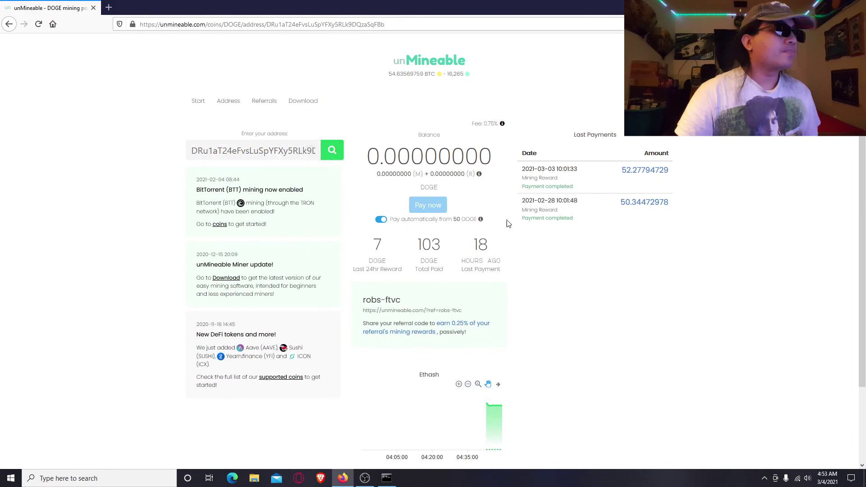
Reload the DOGE dashboard and check the Worker table for the worker hashing at about 31 Mh
left_click(38, 25)
scroll(653, 279, "down", 2)
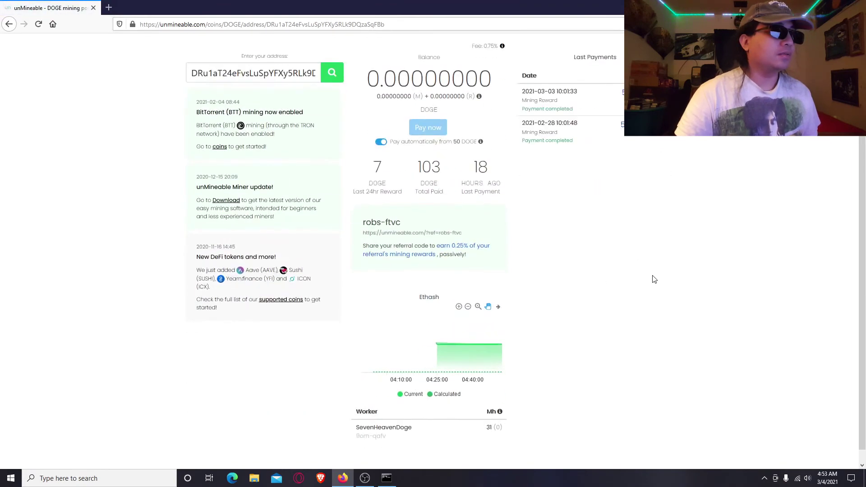
scroll(444, 298, "up", 2)
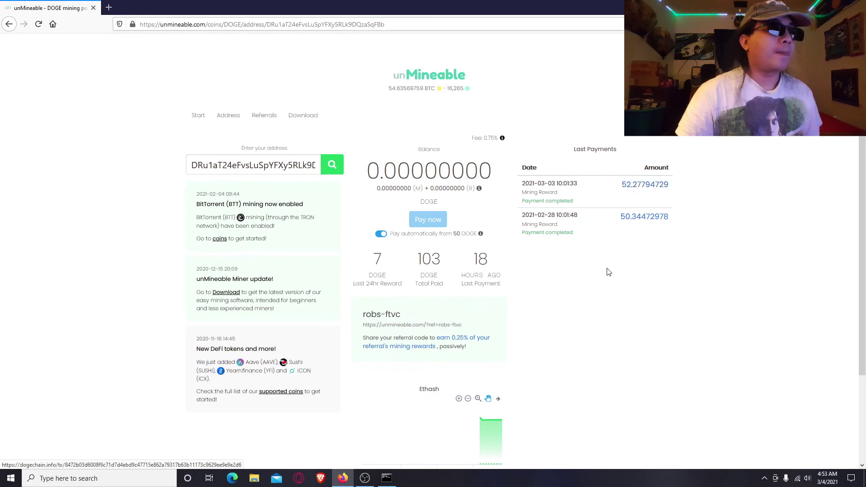
scroll(486, 408, "down", 2)
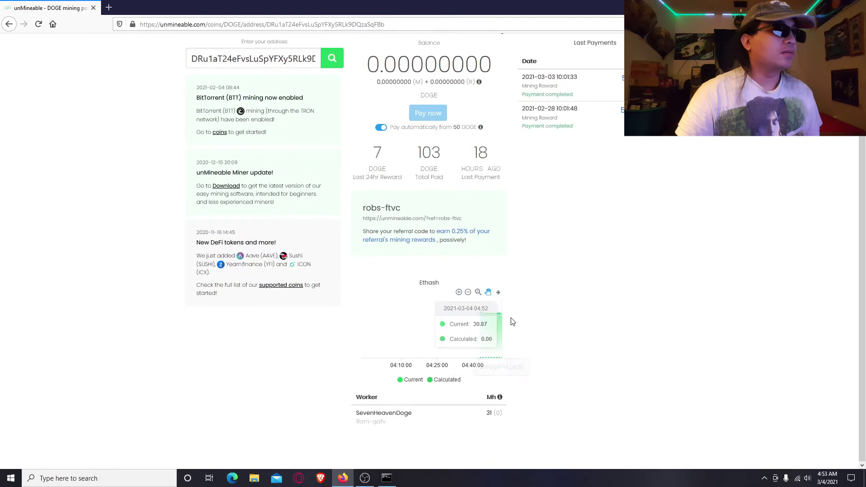
scroll(558, 427, "up", 2)
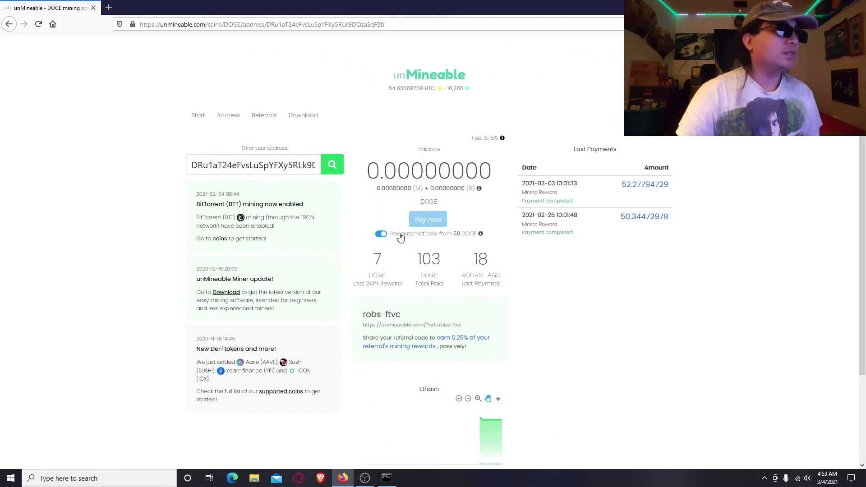
mouse_move(481, 236)
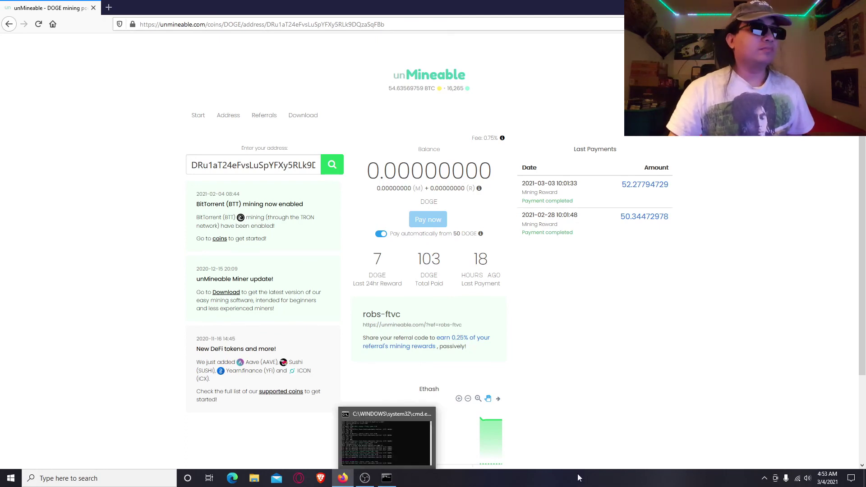
Bring the PhoenixMiner window forward to show new ethash.unmineable.com:3333 jobs at about 29.7 MH/s
left_click(451, 442)
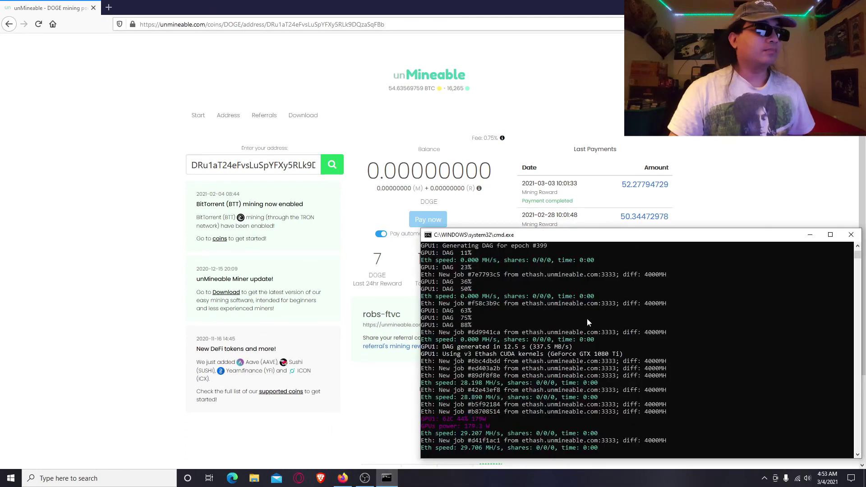